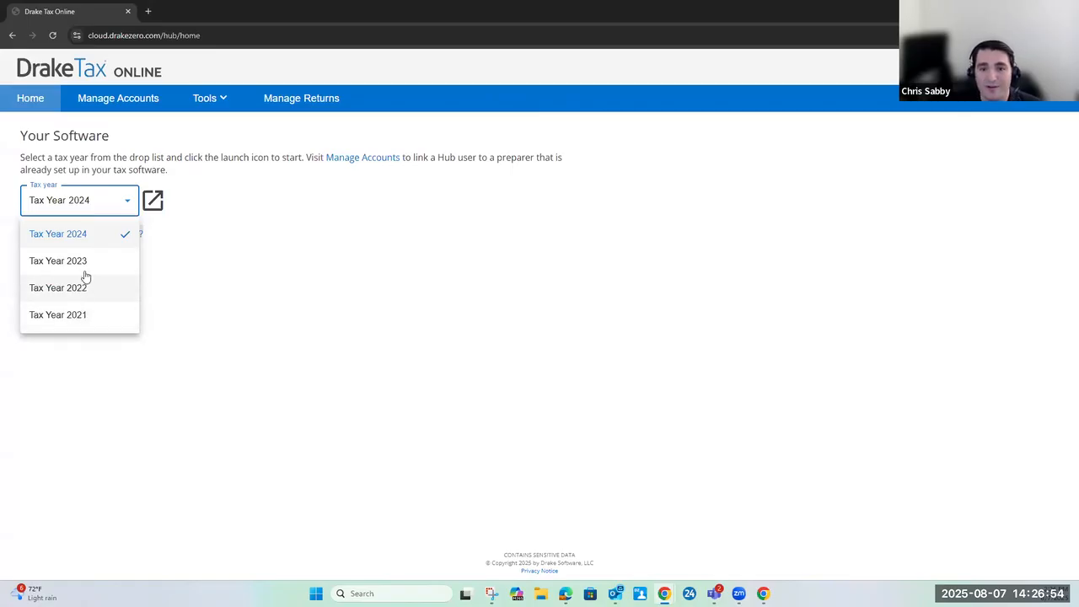
Look over the available tax years and launch the Tax Year 2024 software
{"action": "left_click", "coordinate": [67, 210]}
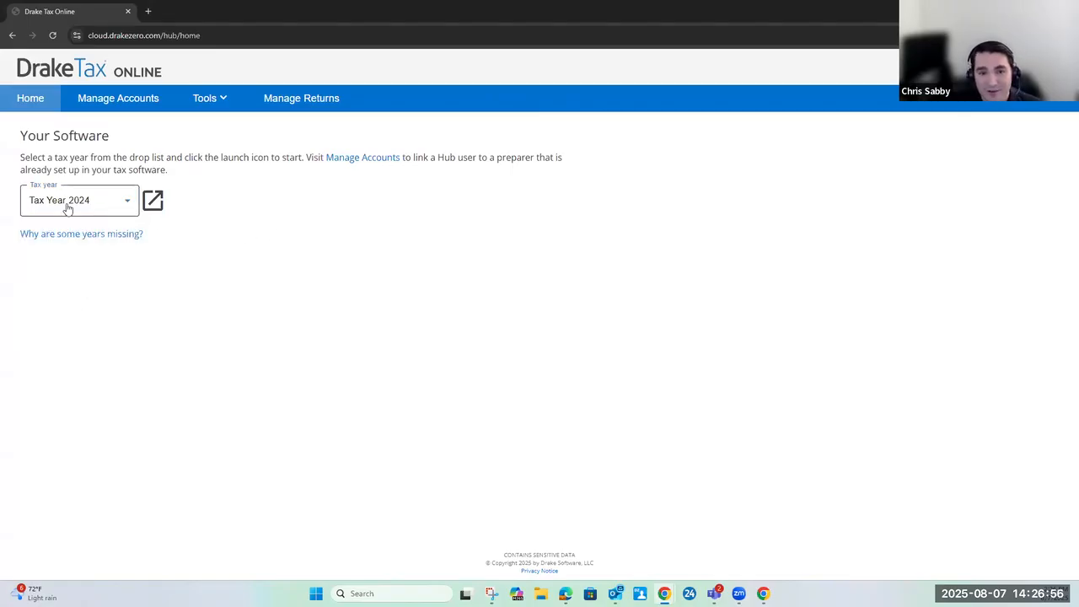
{"action": "left_click", "coordinate": [68, 209]}
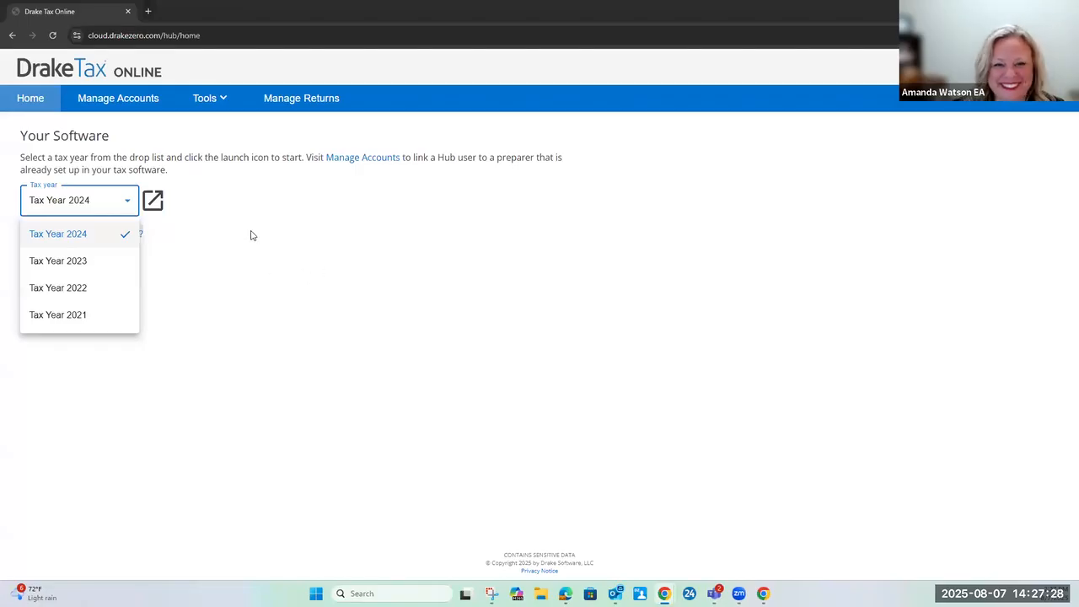
{"action": "left_click", "coordinate": [132, 205]}
{"action": "left_click", "coordinate": [96, 205]}
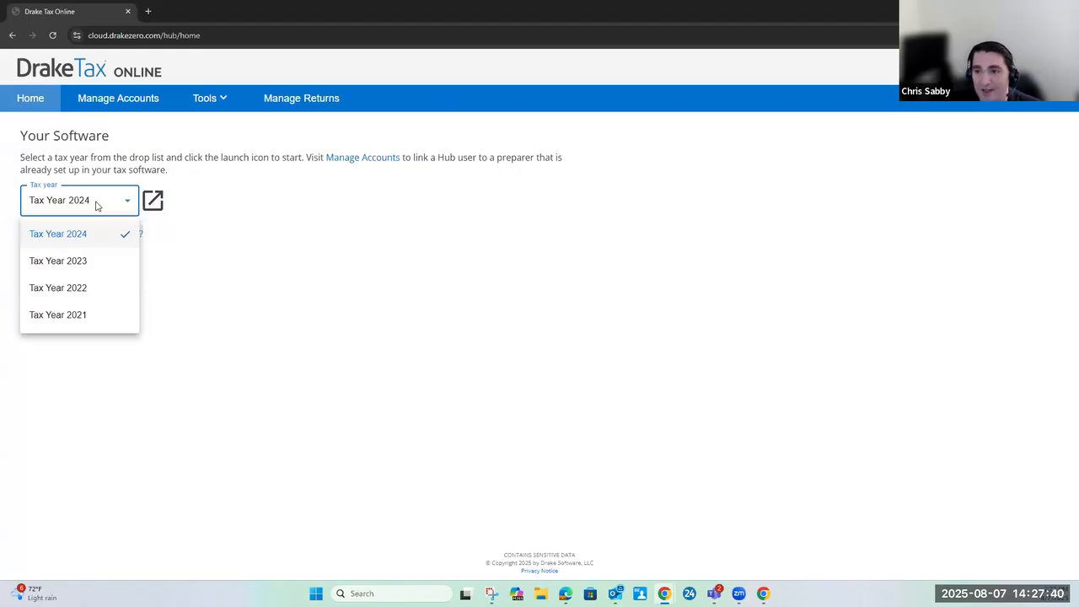
{"action": "left_click", "coordinate": [290, 265]}
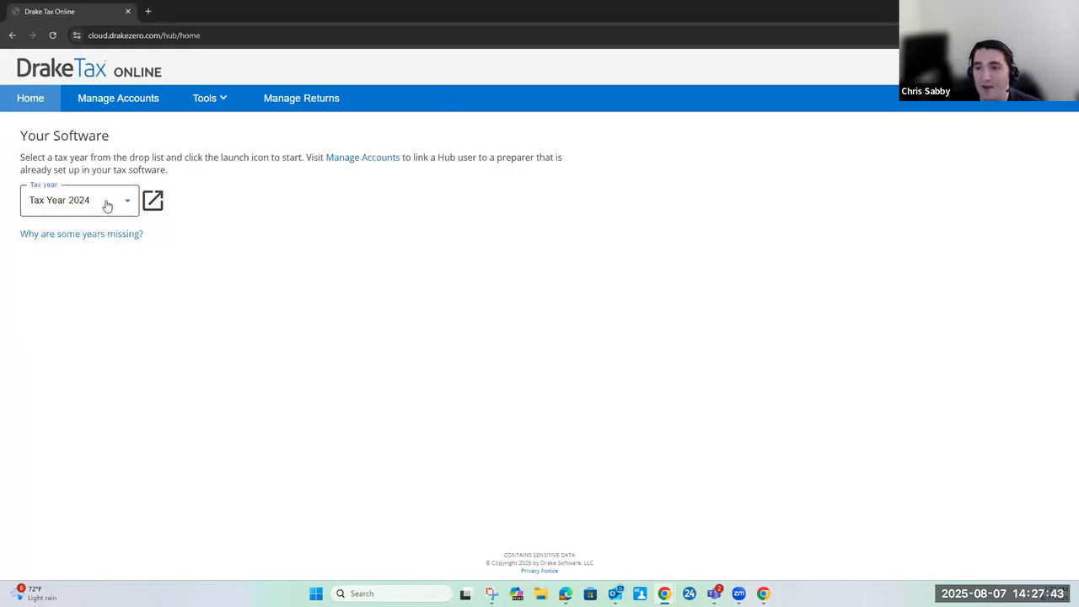
{"action": "left_click", "coordinate": [154, 201]}
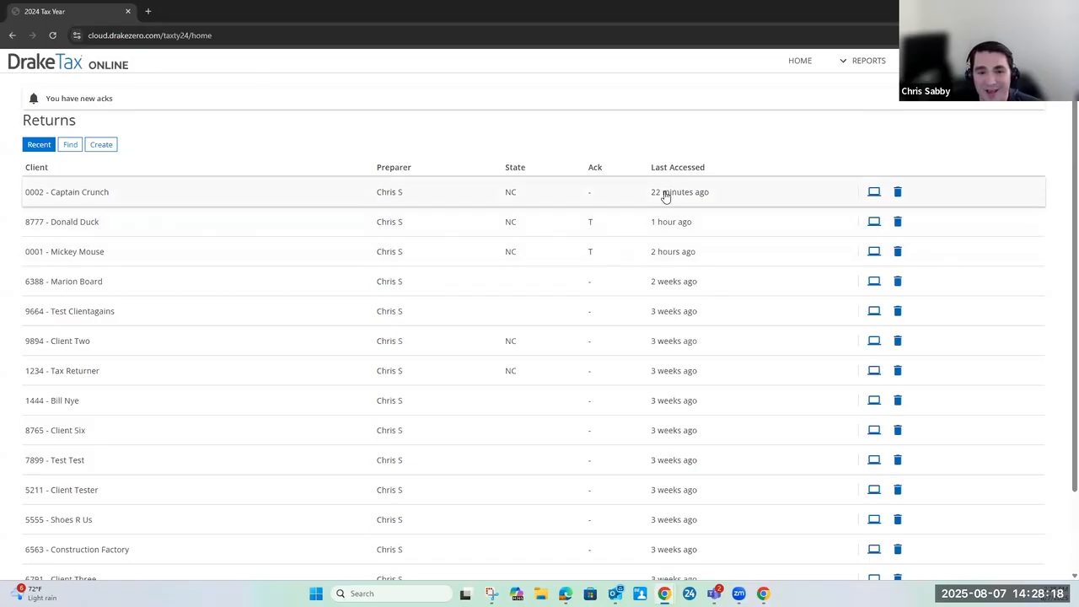
Search My Home Office's Returns for "test"
{"action": "left_click", "coordinate": [70, 146]}
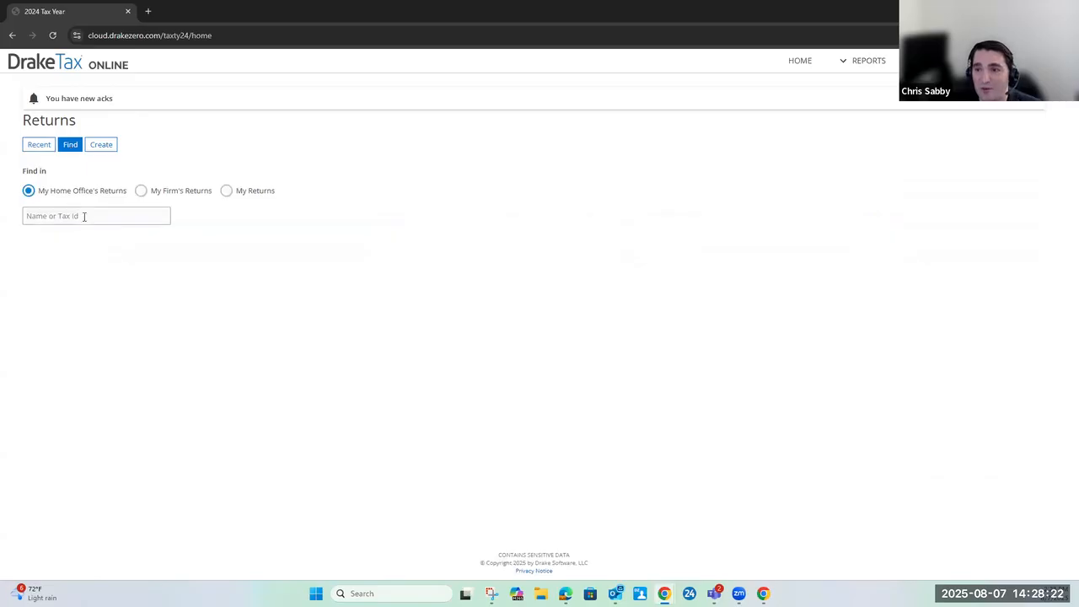
{"action": "left_click", "coordinate": [85, 215]}
{"action": "type", "text": "te"}
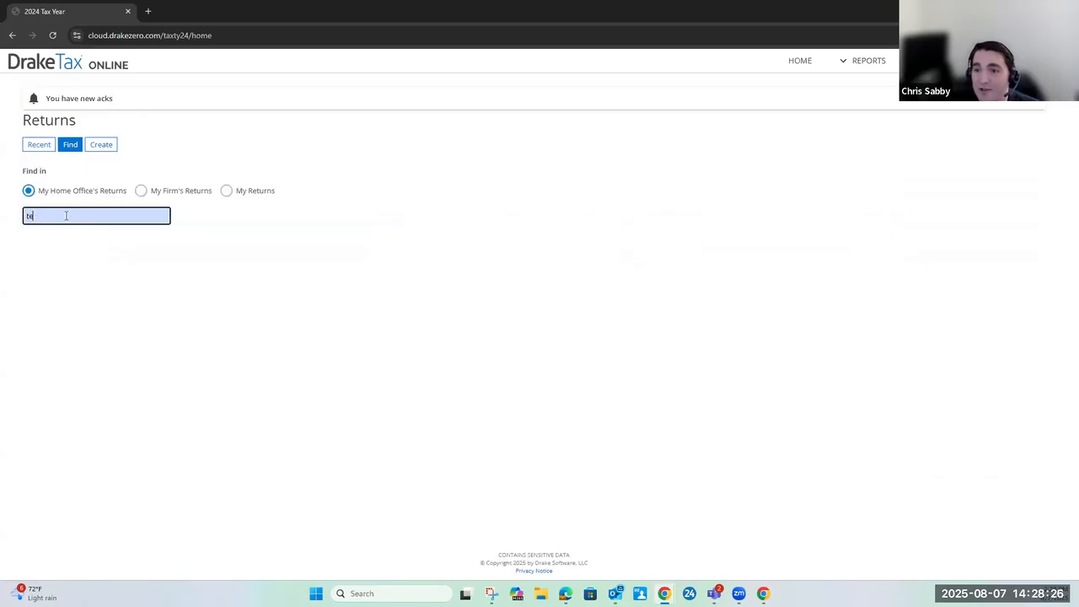
{"action": "type", "text": "st"}
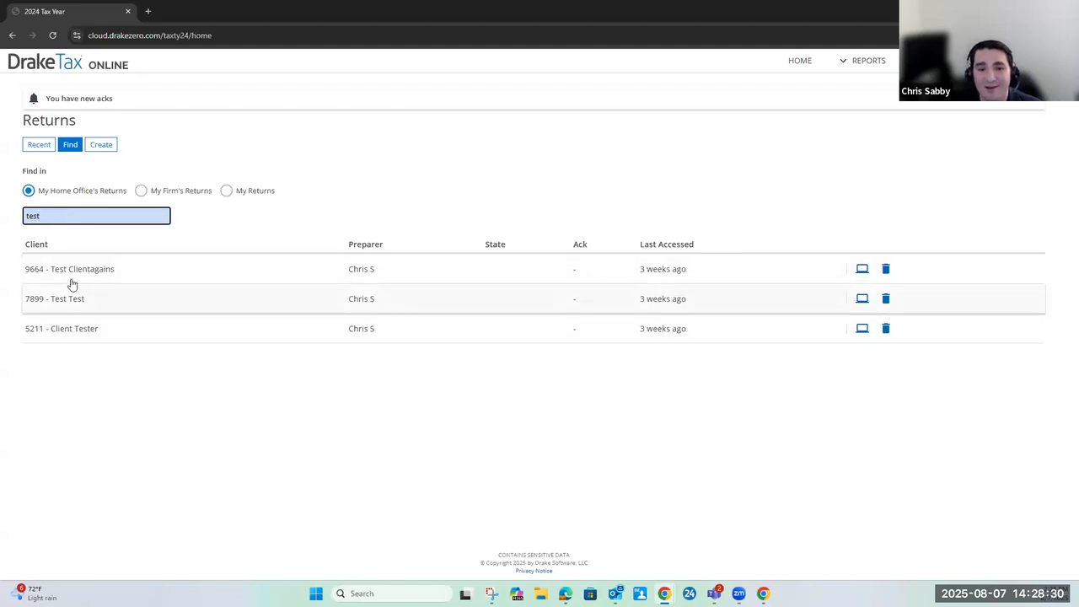
Check the form for creating a return, and open the most recently accessed client's return from the recent returns
{"action": "left_click", "coordinate": [101, 145]}
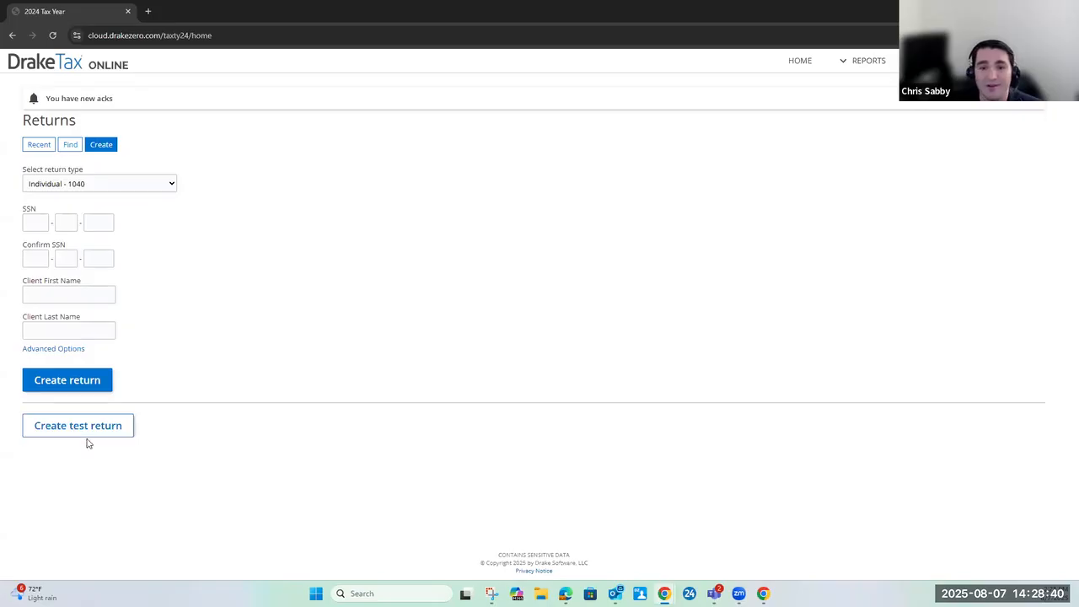
{"action": "left_click", "coordinate": [35, 146]}
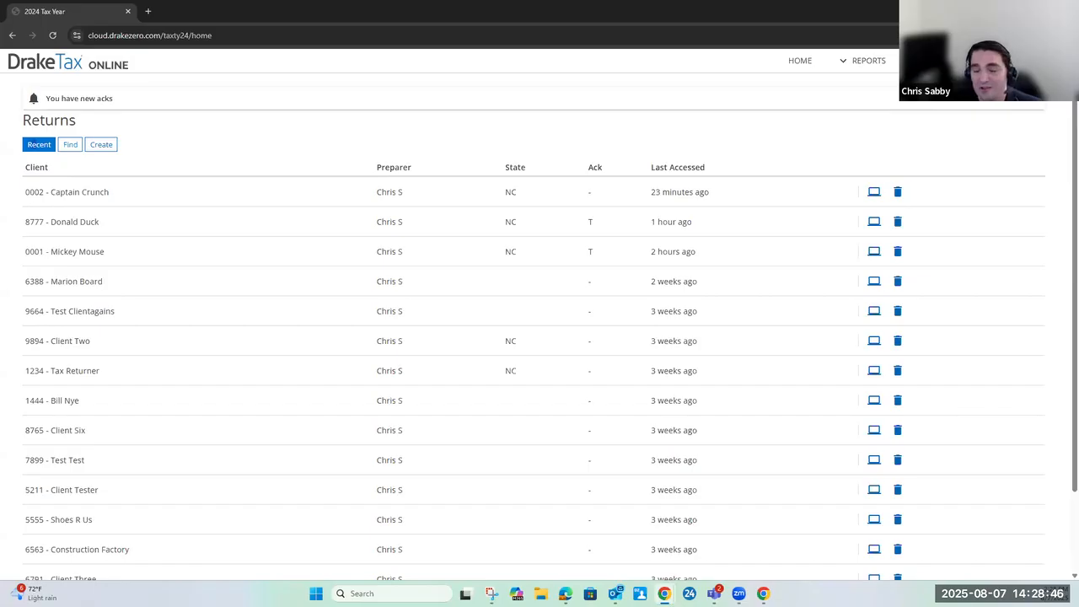
{"action": "left_click", "coordinate": [113, 200]}
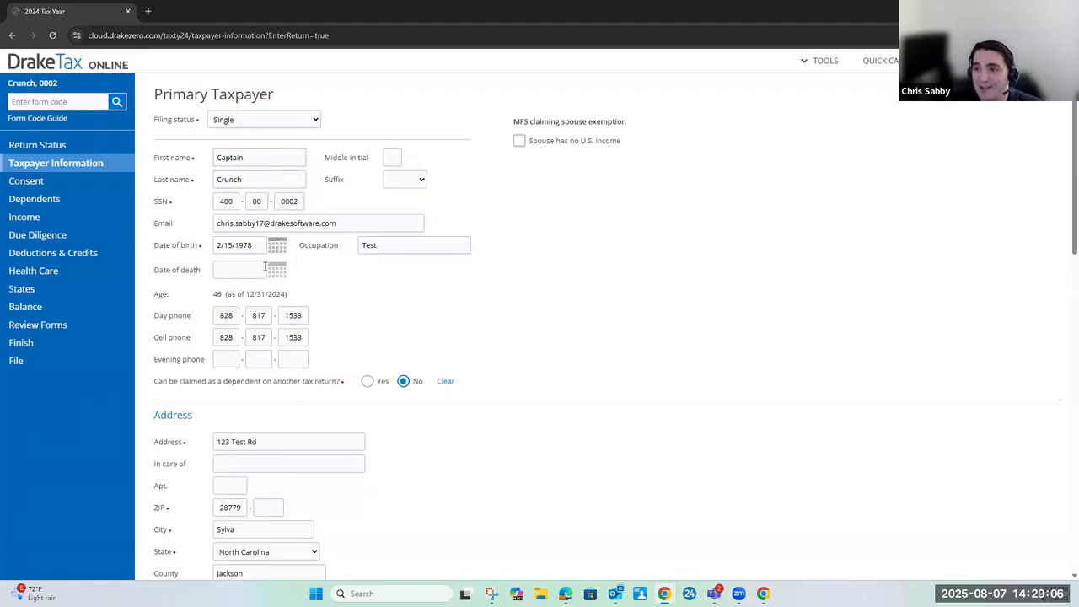
Step through the primary taxpayer's name, suffix, SSN, email, date of birth and occupation fields without editing them
{"action": "left_click", "coordinate": [268, 162]}
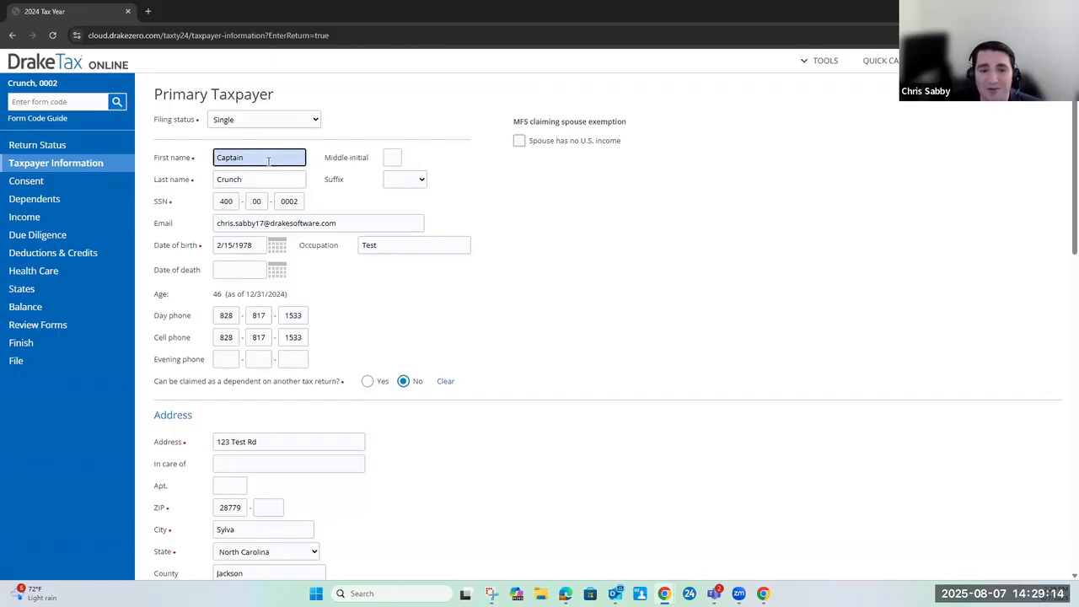
{"action": "key", "text": "Tab"}
{"action": "key", "text": "Tab"}
{"action": "key", "text": "Tab"}
{"action": "key", "text": "Tab"}
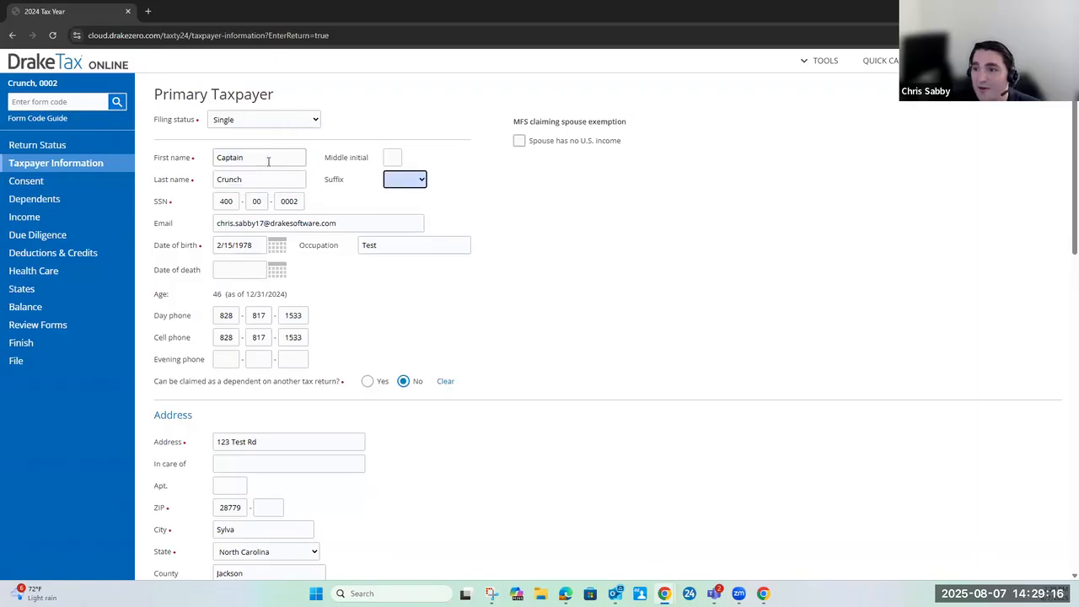
{"action": "key", "text": "Tab"}
{"action": "key", "text": "Tab"}
{"action": "key", "text": "Tab"}
{"action": "key", "text": "Tab"}
{"action": "key", "text": "Tab"}
{"action": "key", "text": "Tab"}
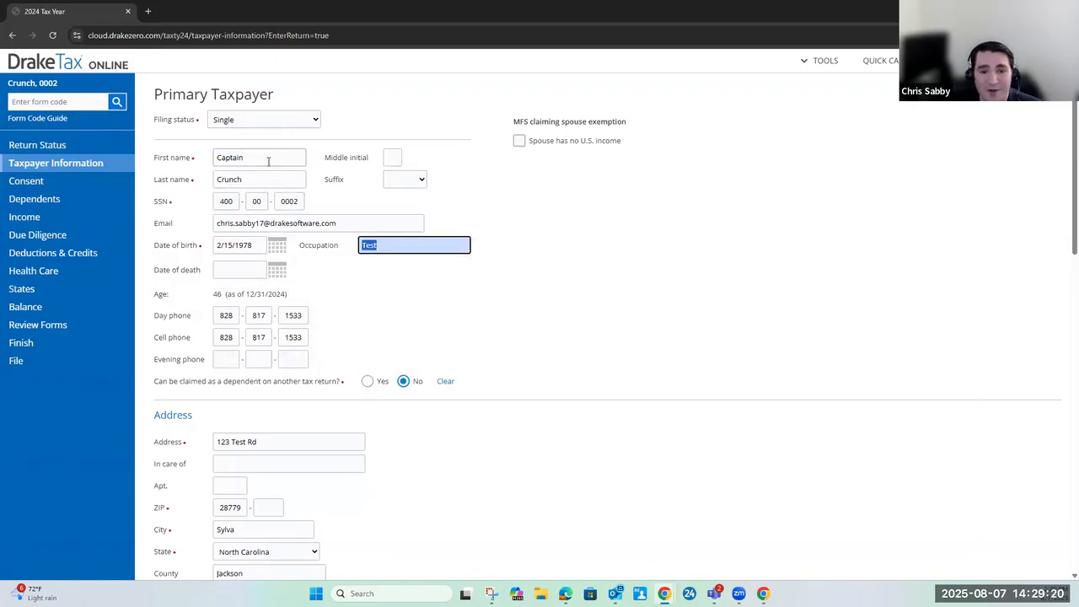
Review the taxpayer's phone, address, resident state, elections and return options, and continue to the Consent page
{"action": "scroll", "coordinate": [379, 278], "scroll_direction": "down", "scroll_amount": 1}
{"action": "left_click", "coordinate": [292, 280]}
{"action": "left_click", "coordinate": [293, 303]}
{"action": "left_click", "coordinate": [260, 385]}
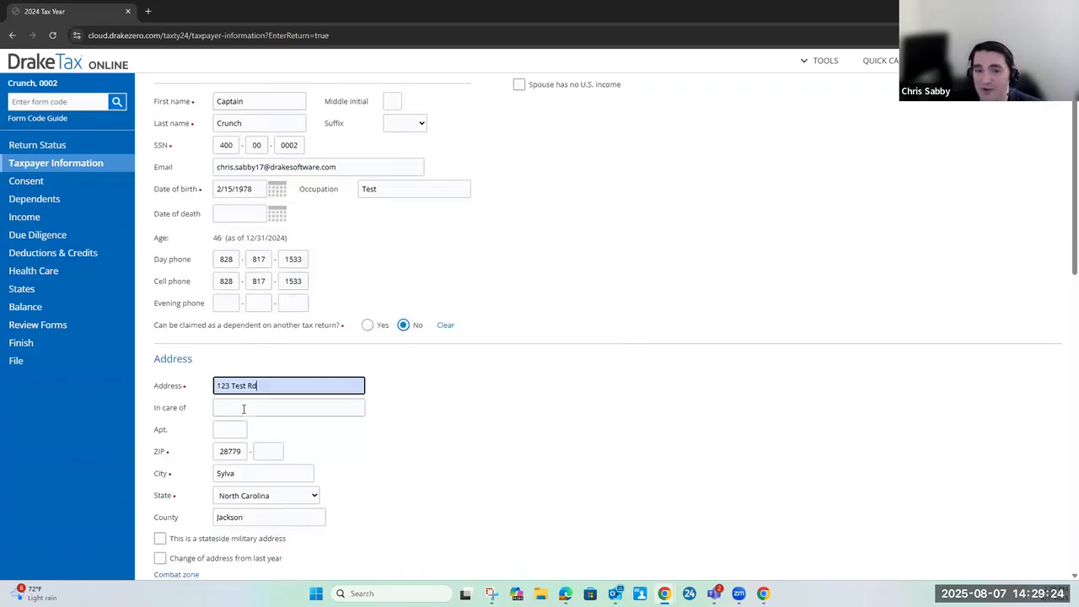
{"action": "left_click", "coordinate": [243, 408]}
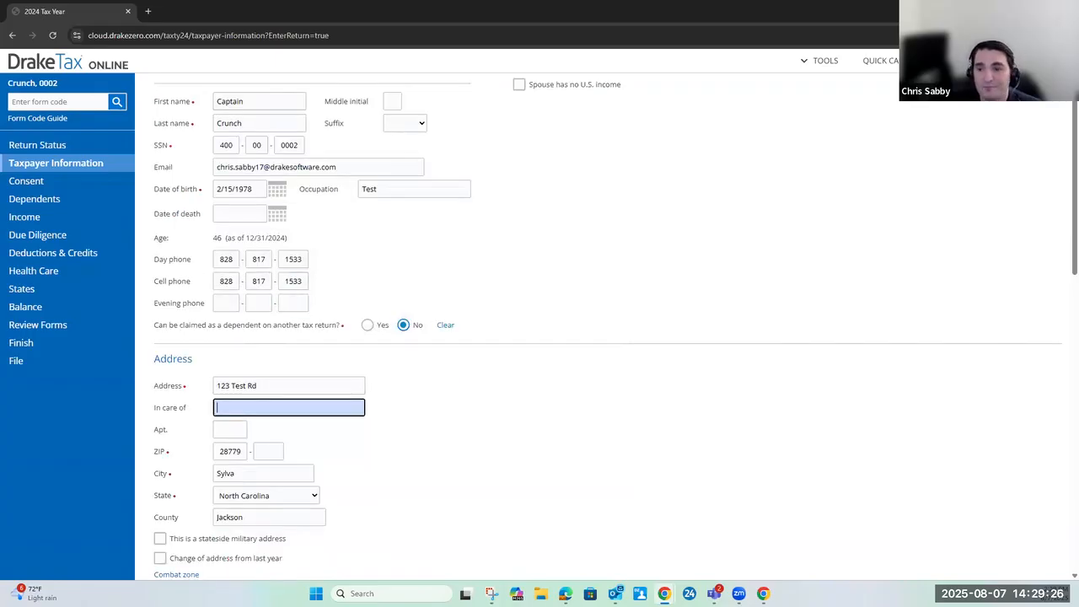
{"action": "scroll", "coordinate": [325, 347], "scroll_direction": "down", "scroll_amount": 8}
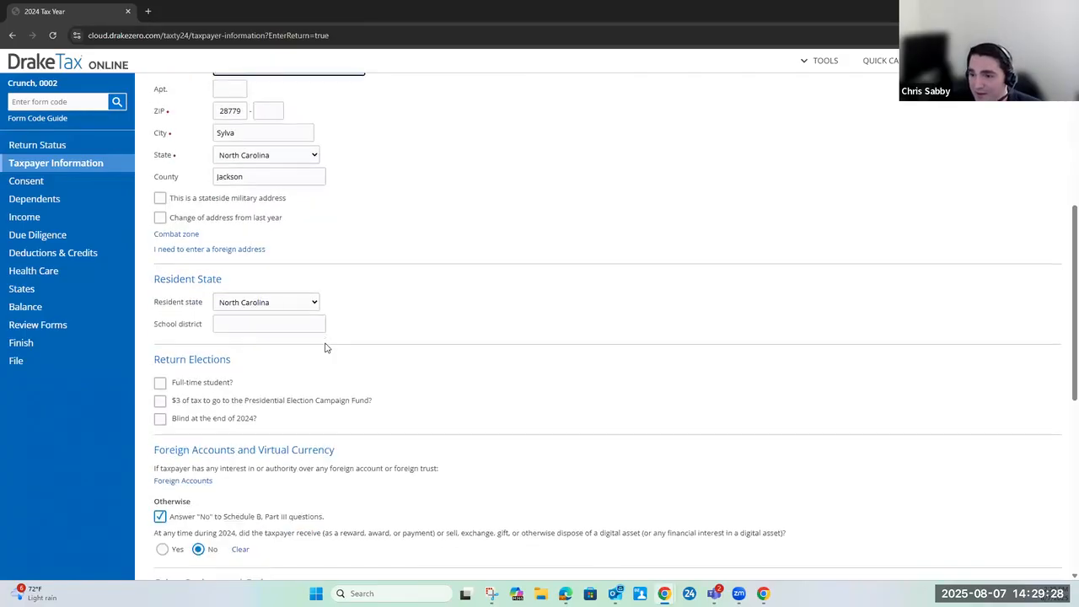
{"action": "scroll", "coordinate": [325, 325], "scroll_direction": "down", "scroll_amount": 1}
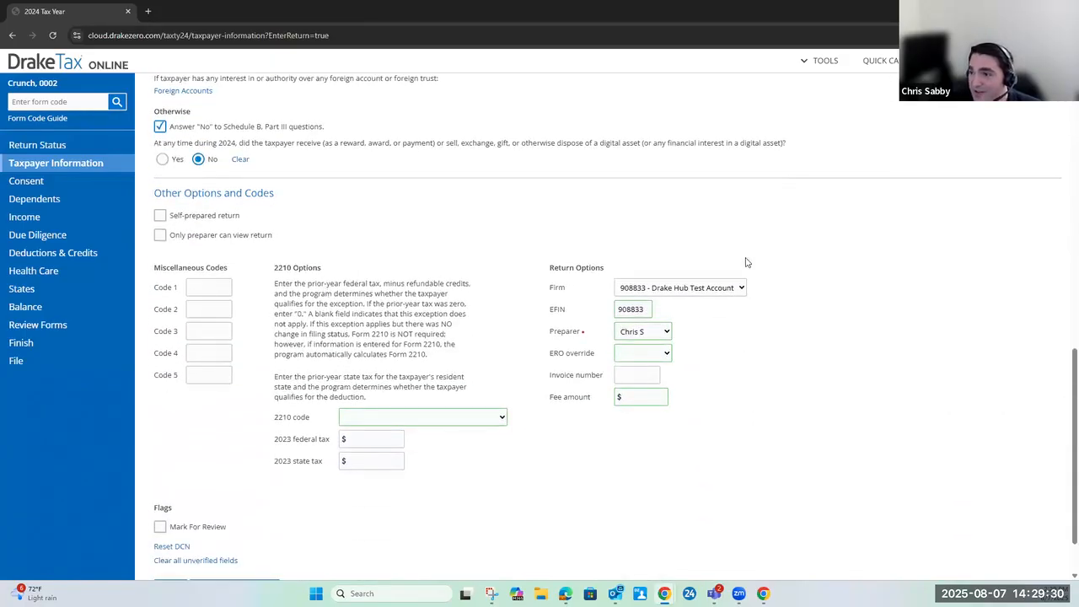
{"action": "scroll", "coordinate": [393, 210], "scroll_direction": "down", "scroll_amount": 1}
{"action": "left_click", "coordinate": [233, 521]}
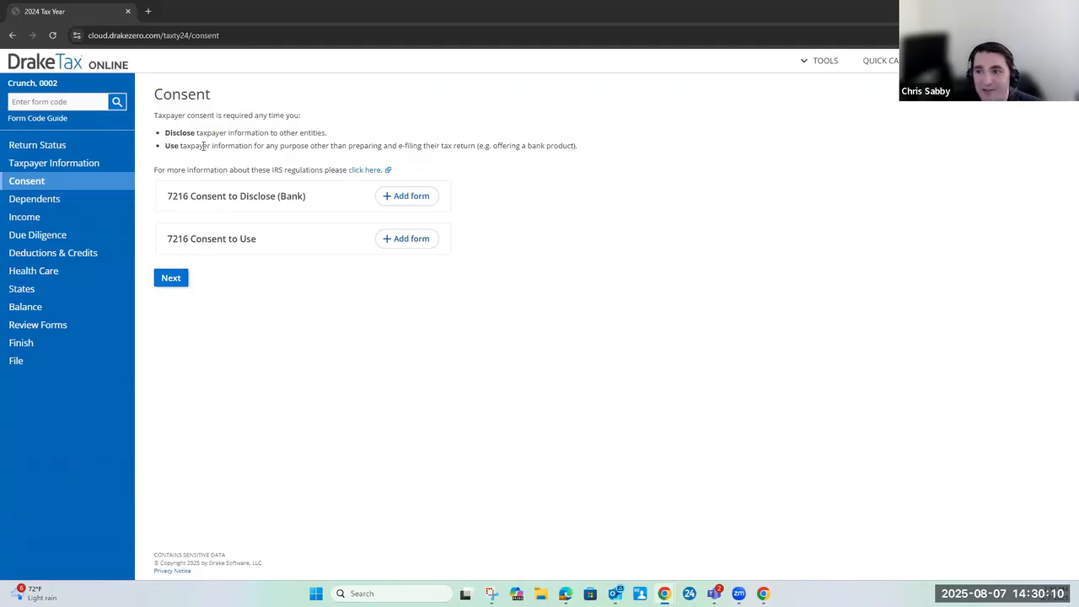
Continue to Dependents, view the guide for claiming a dependent, and proceed with the qualified dependents question answered Yes
{"action": "left_click", "coordinate": [181, 279]}
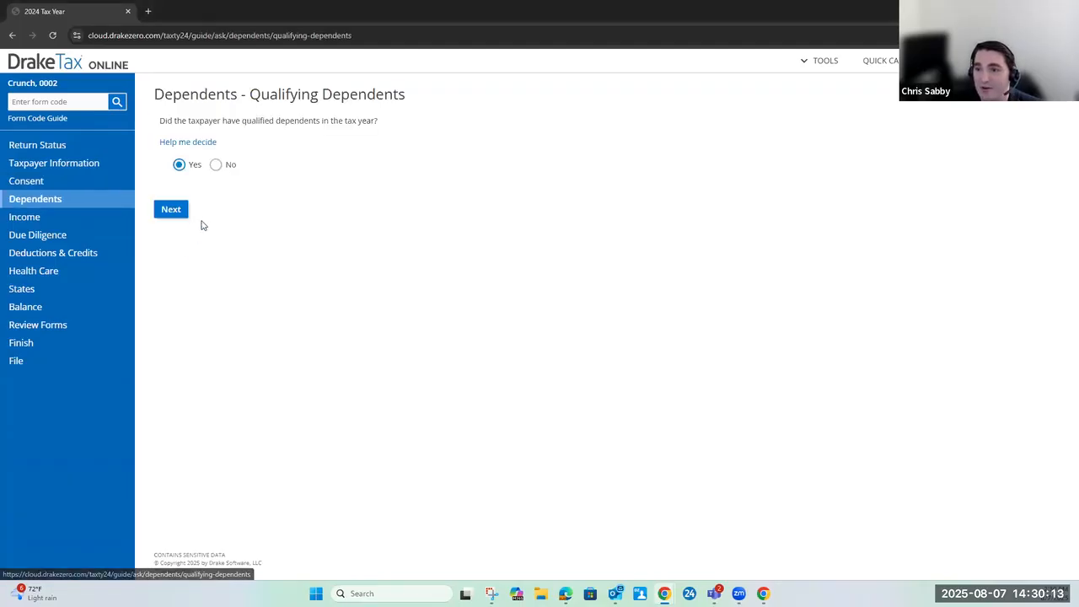
{"action": "left_click", "coordinate": [189, 143]}
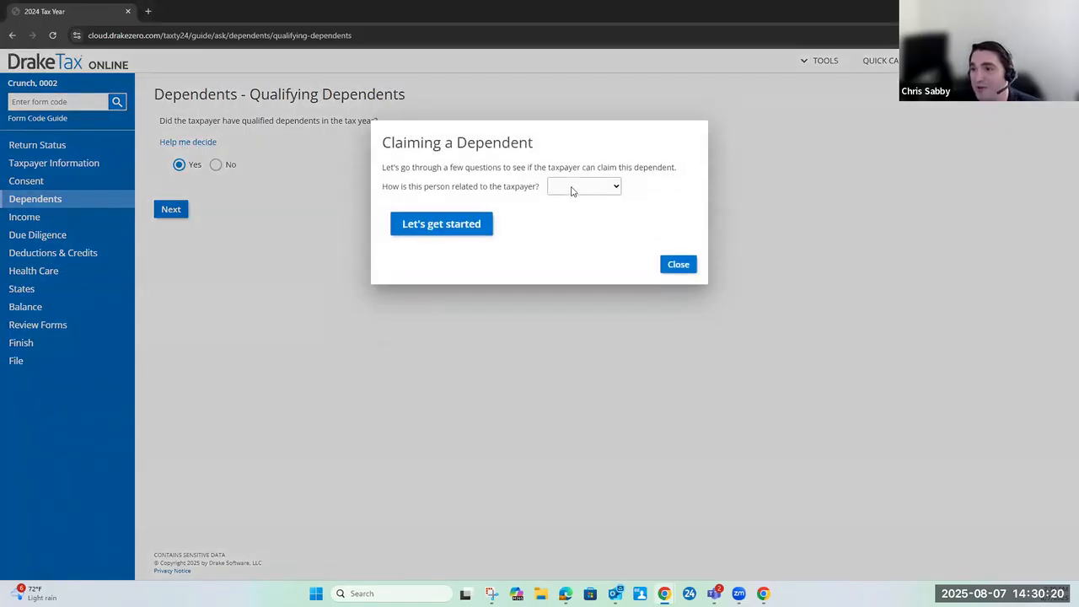
{"action": "left_click", "coordinate": [678, 265]}
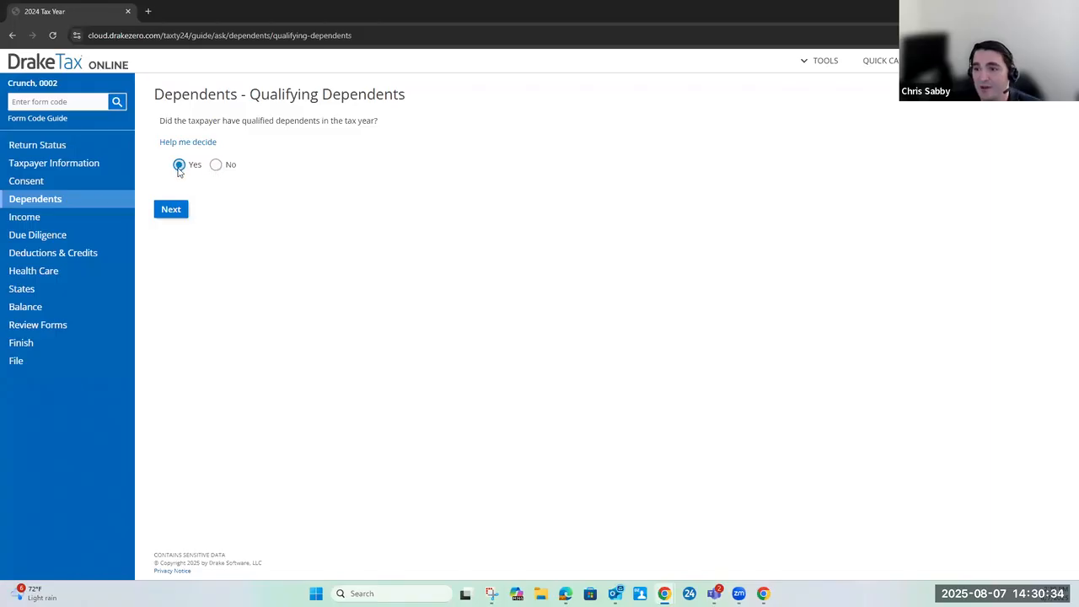
{"action": "left_click", "coordinate": [177, 212]}
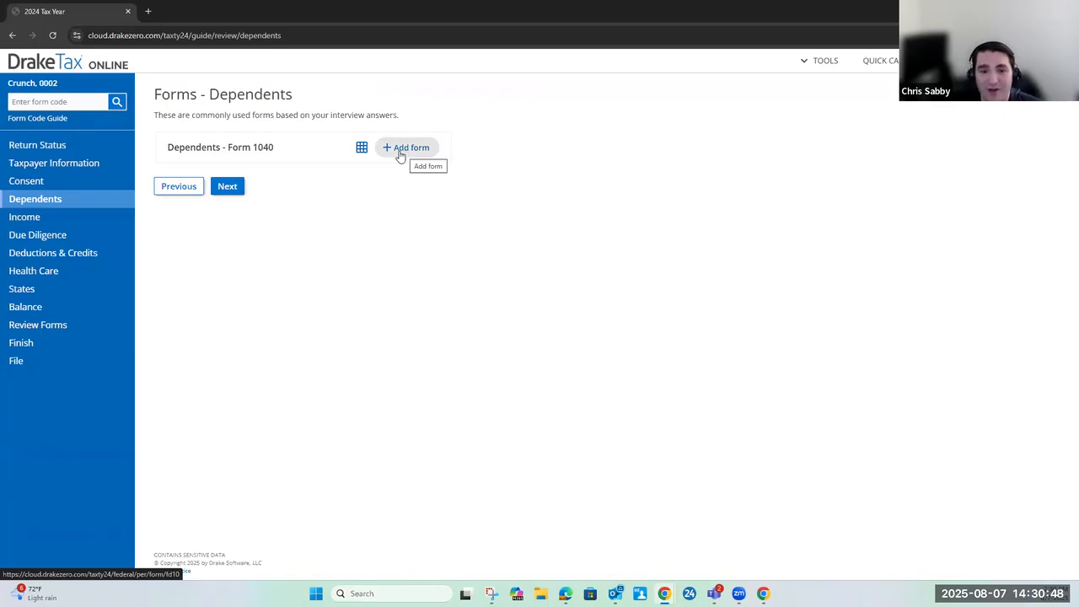
Enter two dependent rows with the first name "Test" in the grid for Dependents - Form 1040
{"action": "left_click", "coordinate": [362, 149]}
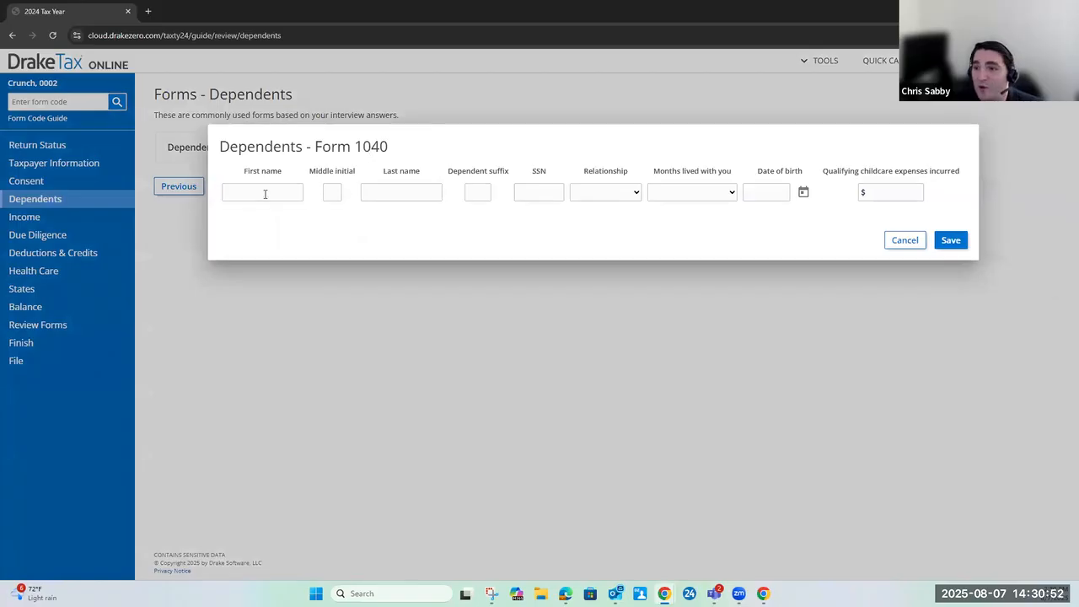
{"action": "left_click", "coordinate": [264, 193]}
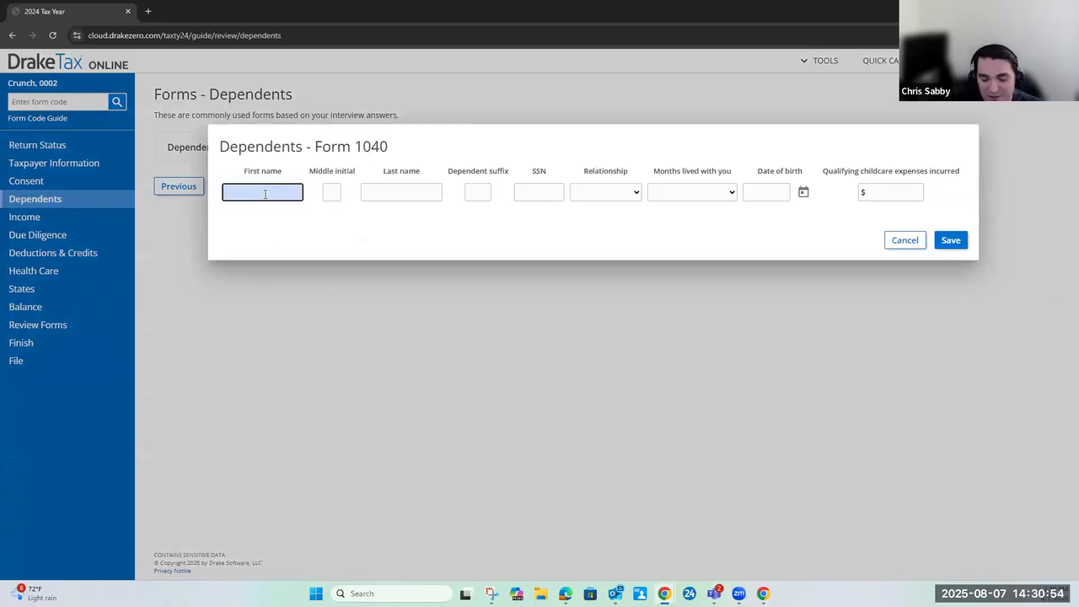
{"action": "type", "text": "Test"}
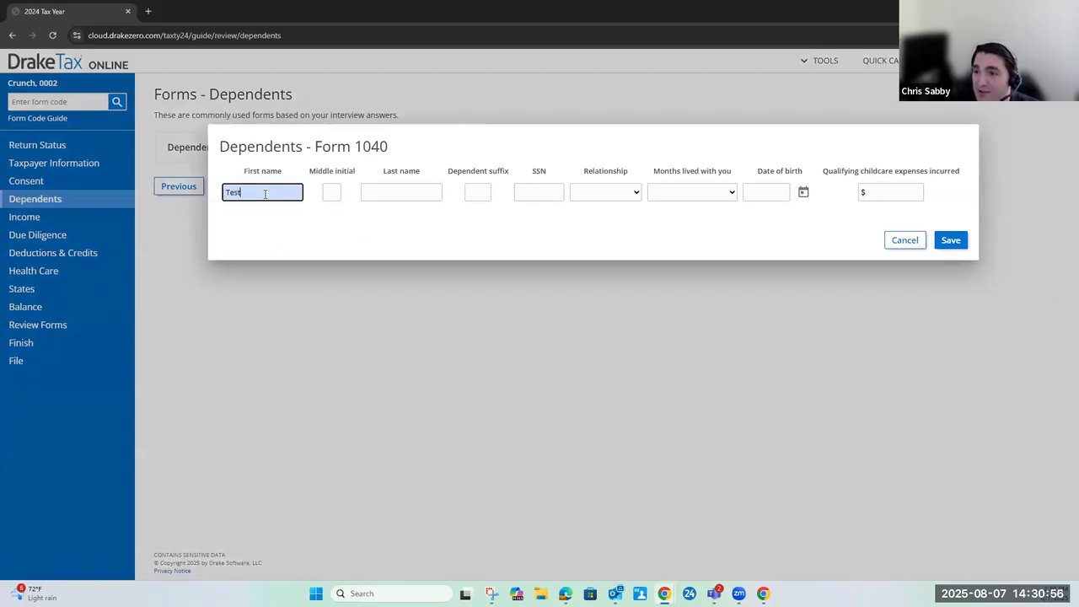
{"action": "key", "text": "Tab"}
{"action": "left_click", "coordinate": [271, 221]}
{"action": "type", "text": "Test"}
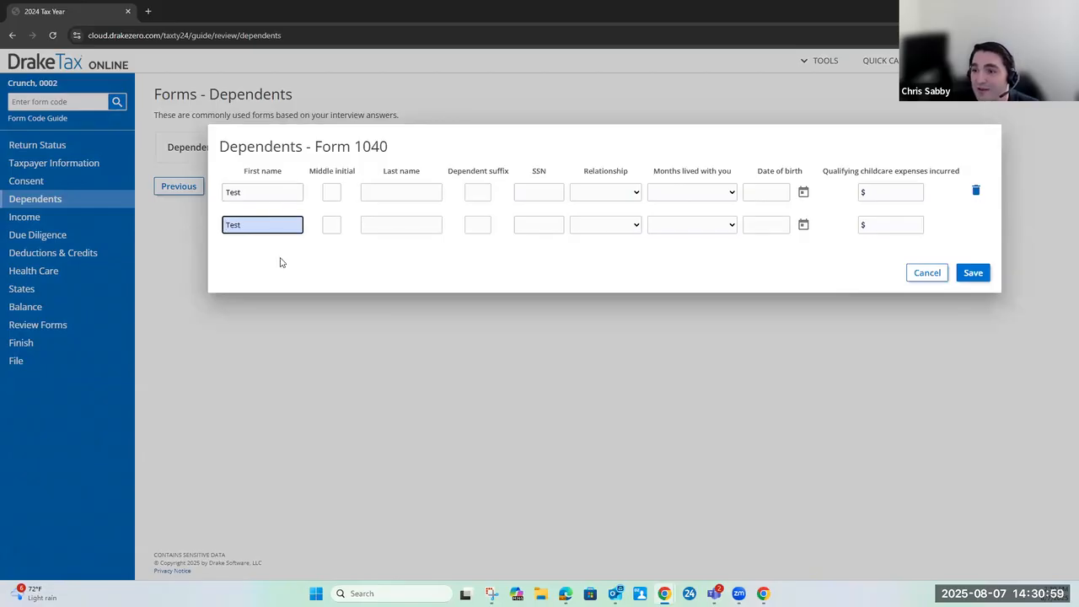
{"action": "key", "text": "Tab"}
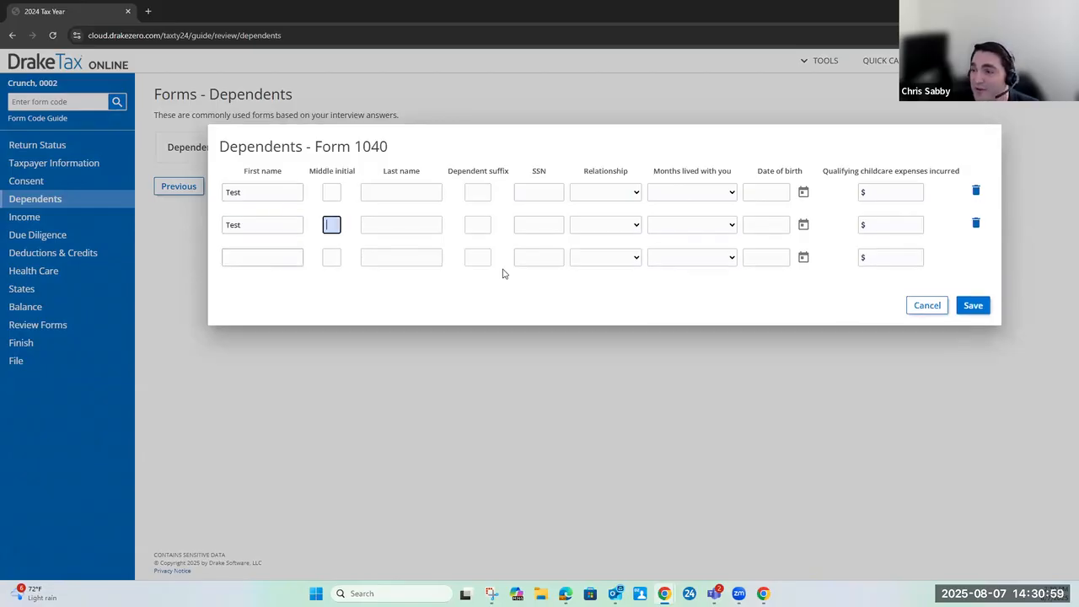
Delete both "Test" dependent rows and cancel the dependents grid entry
{"action": "left_click", "coordinate": [976, 224]}
{"action": "left_click", "coordinate": [976, 192]}
{"action": "left_click", "coordinate": [906, 243]}
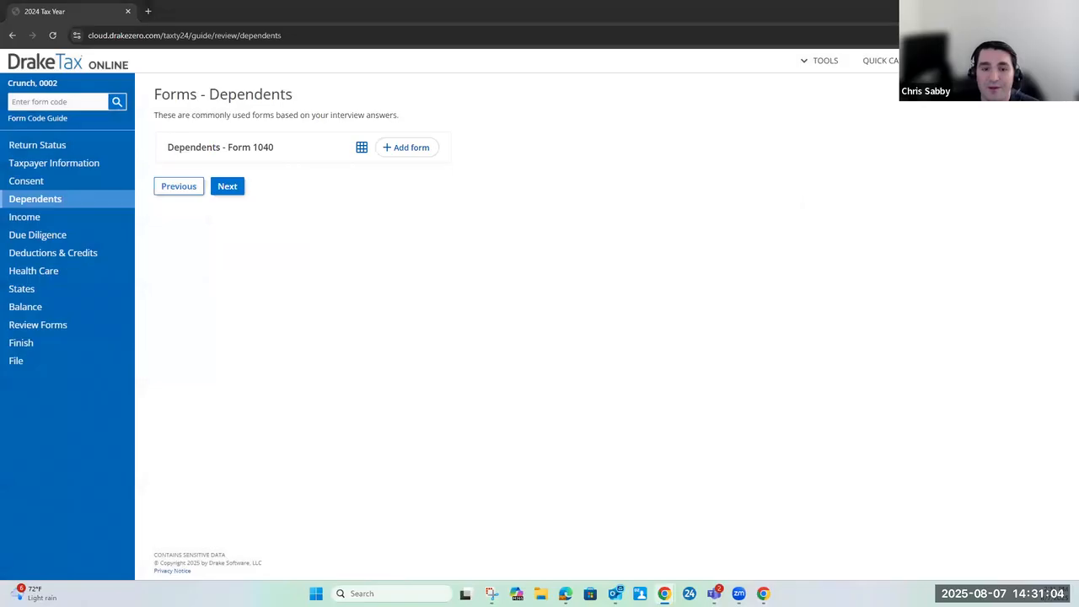
Continue past the dependents forms and through the Income - Getting Started questions to the suggested income forms
{"action": "left_click", "coordinate": [236, 186]}
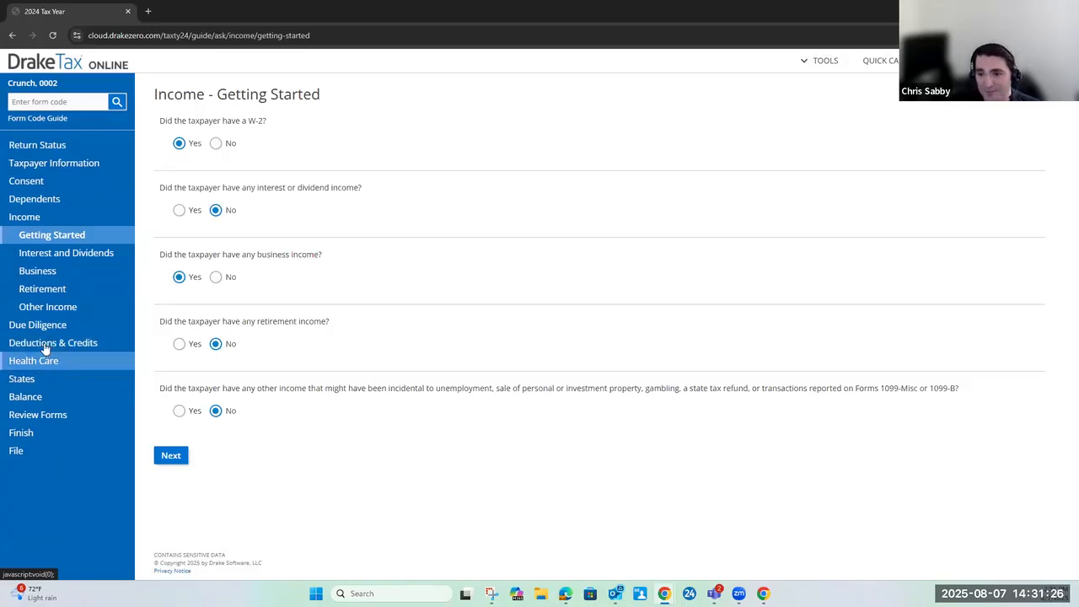
{"action": "left_click", "coordinate": [172, 461]}
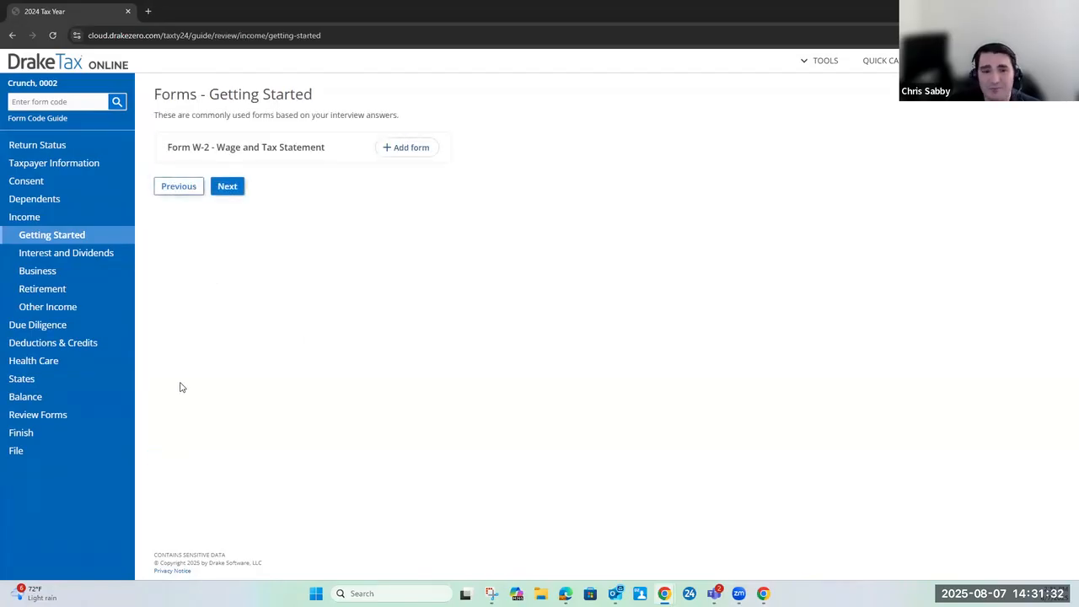
Examine the Deductions & Credits getting-started questions and the suggestions offered for entering a form code
{"action": "left_click", "coordinate": [53, 344]}
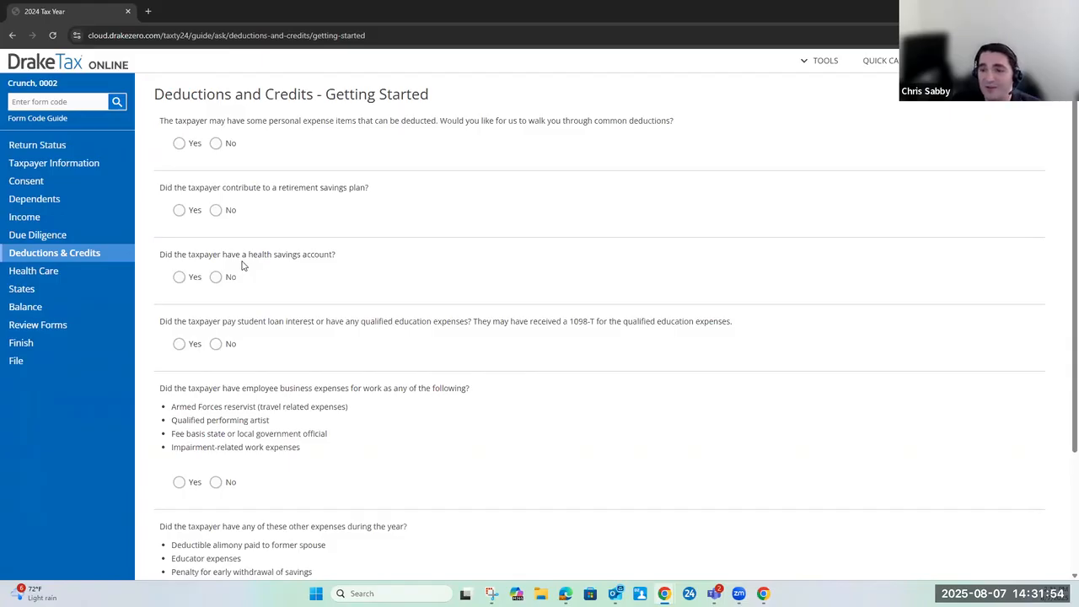
{"action": "scroll", "coordinate": [241, 265], "scroll_direction": "down", "scroll_amount": 1}
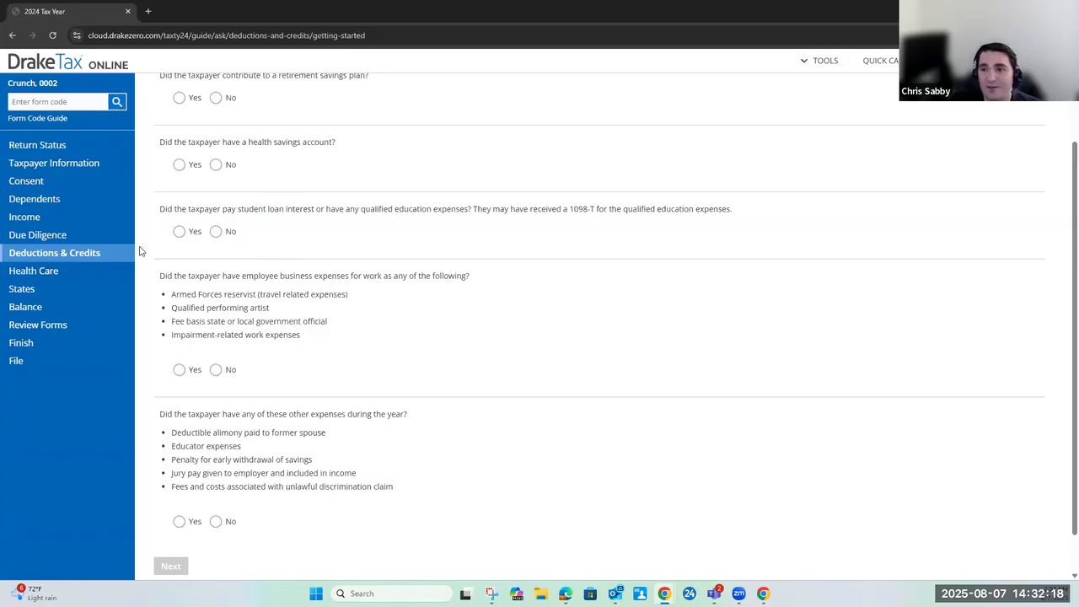
{"action": "left_click", "coordinate": [75, 102]}
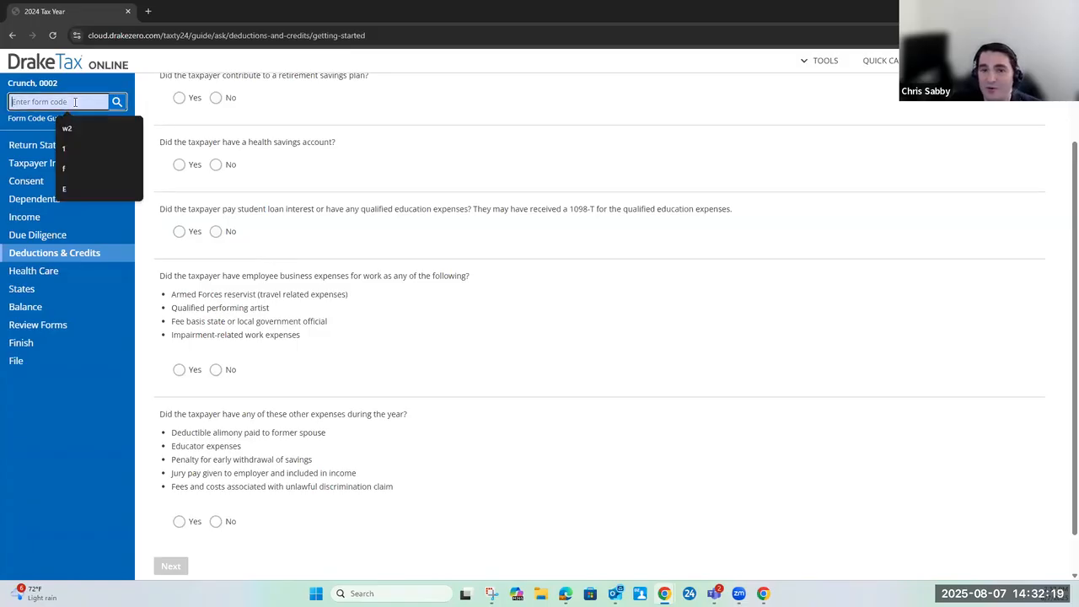
{"action": "left_click", "coordinate": [237, 117]}
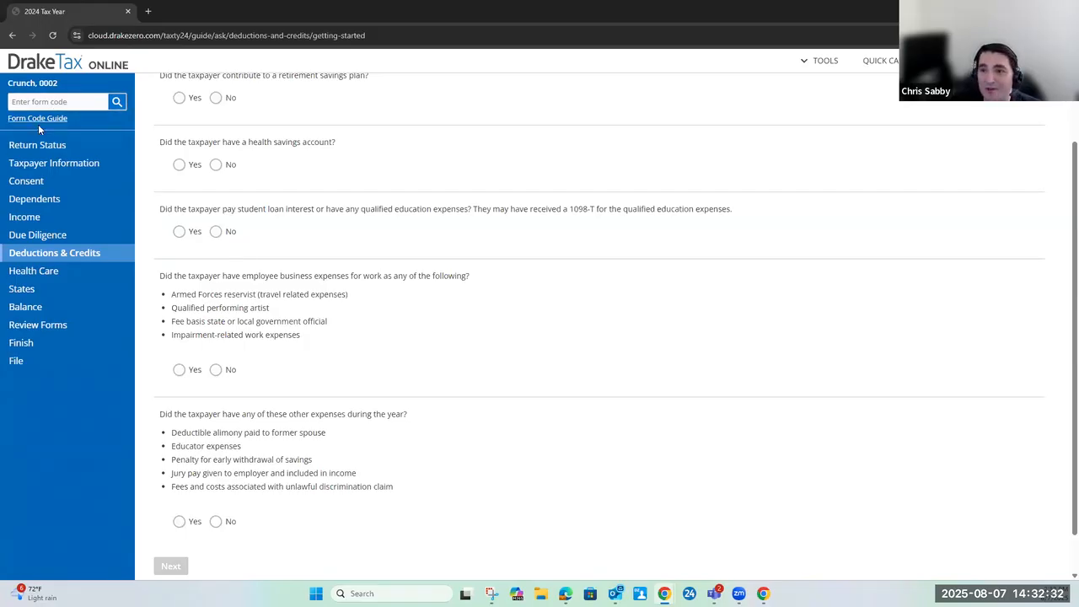
Open the Form Code Guide, browse its list of form codes, and return to the tax return
{"action": "left_click", "coordinate": [37, 119]}
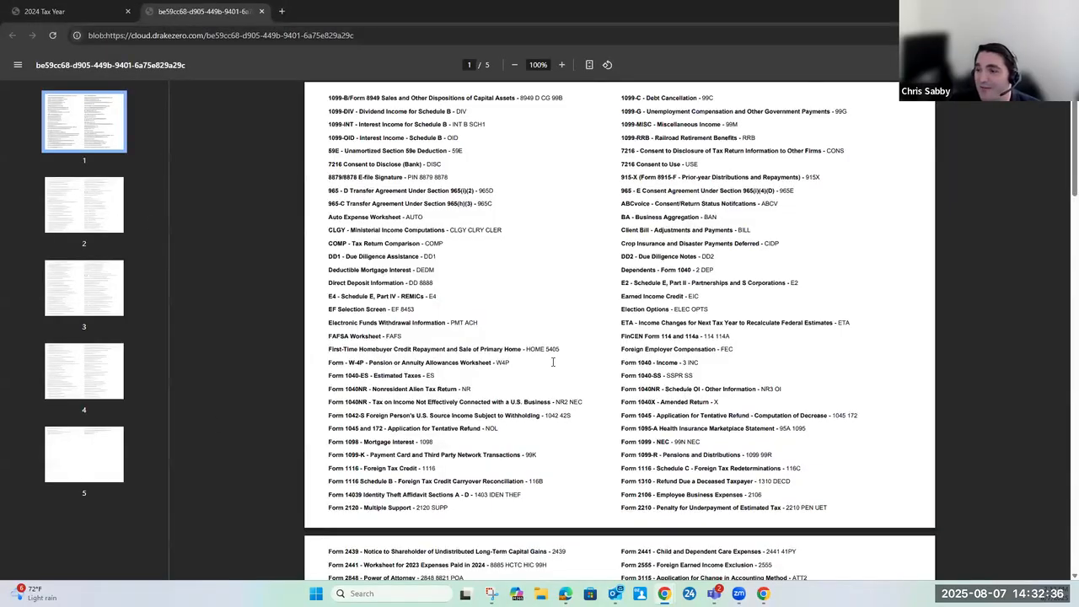
{"action": "scroll", "coordinate": [553, 362], "scroll_direction": "down", "scroll_amount": 9}
{"action": "scroll", "coordinate": [553, 362], "scroll_direction": "down", "scroll_amount": 5}
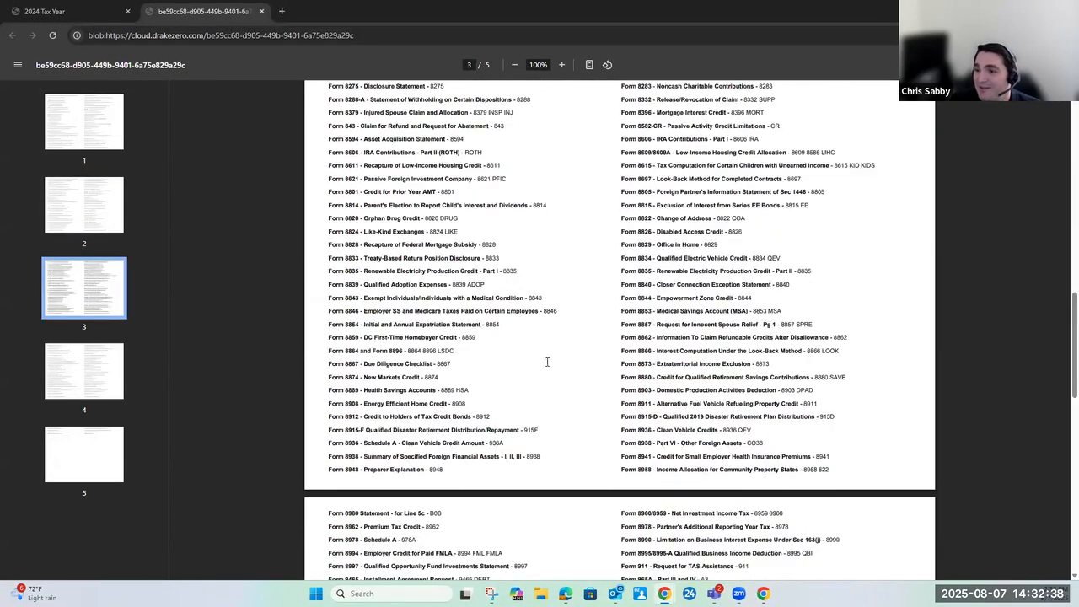
{"action": "left_click", "coordinate": [72, 13]}
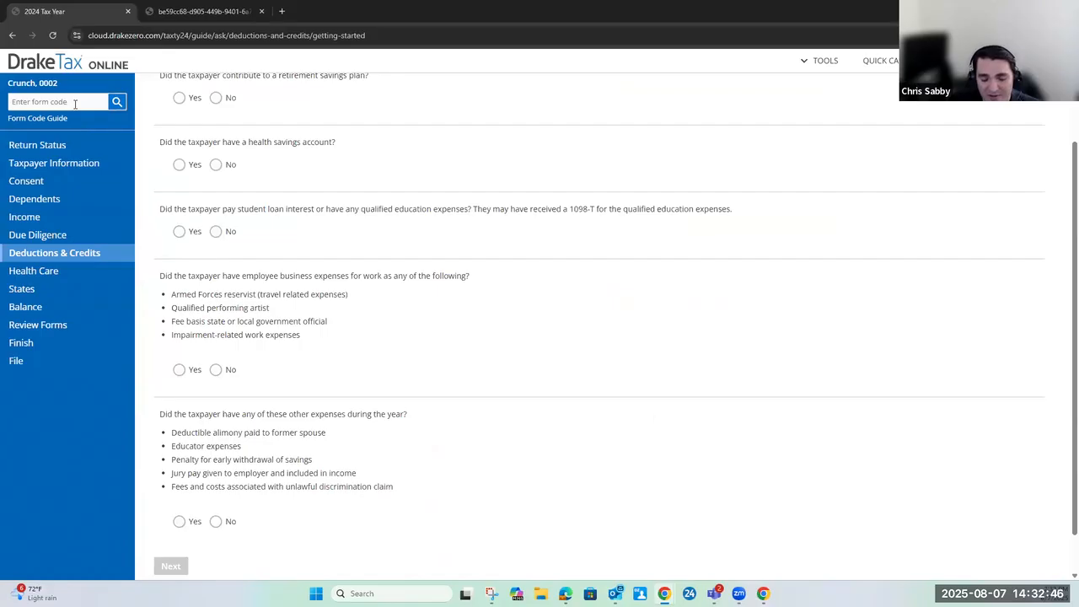
Open Form W-2 with the form code "w2", look over the form, and cancel out of it
{"action": "left_click", "coordinate": [75, 102]}
{"action": "type", "text": "w2"}
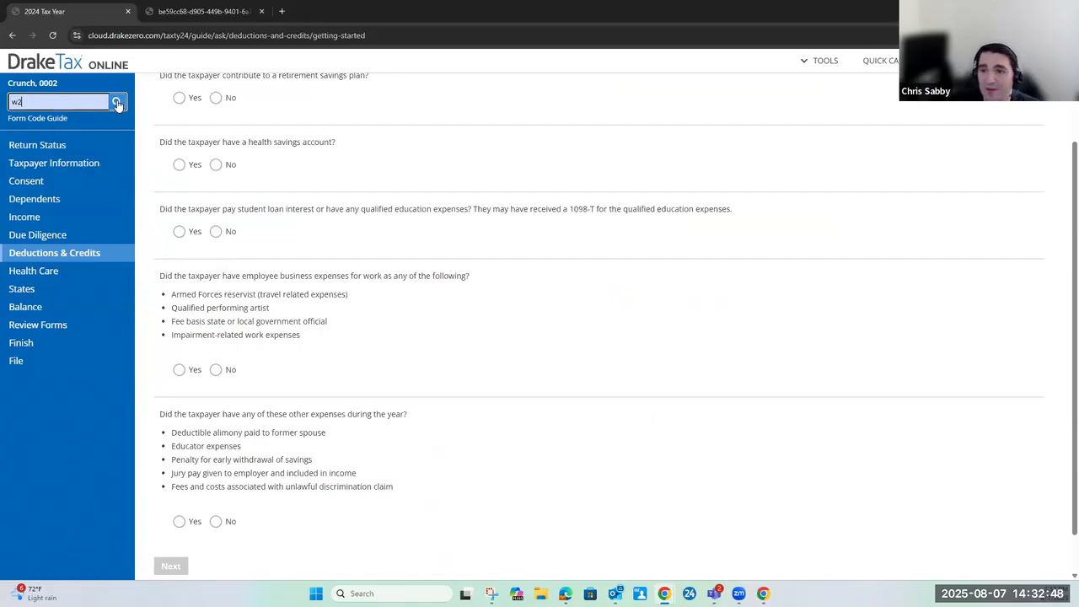
{"action": "left_click", "coordinate": [117, 102]}
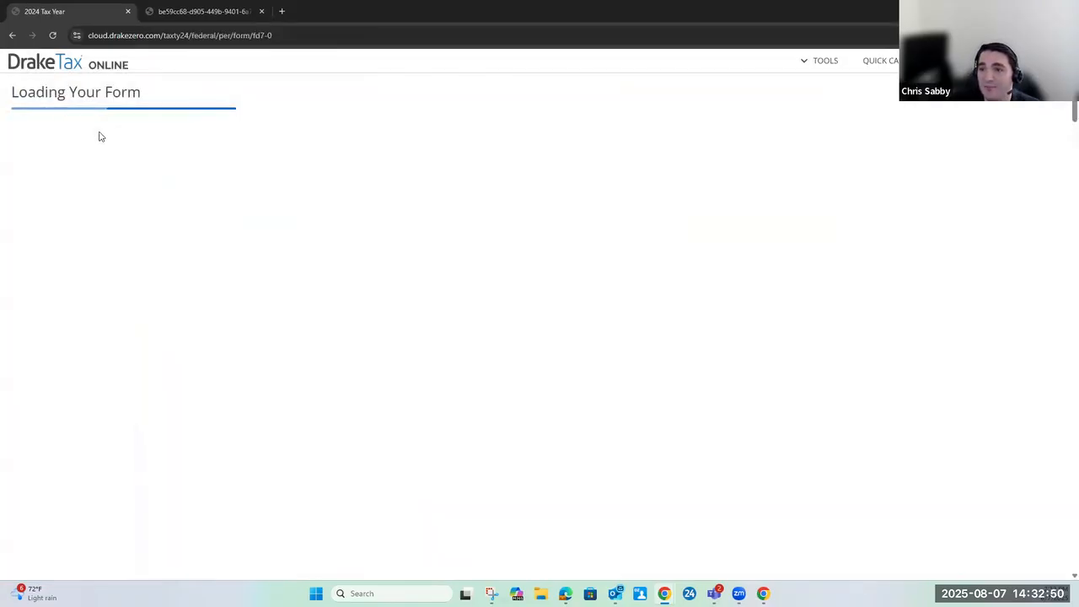
{"action": "scroll", "coordinate": [284, 270], "scroll_direction": "down", "scroll_amount": 3}
{"action": "scroll", "coordinate": [978, 196], "scroll_direction": "up", "scroll_amount": 3}
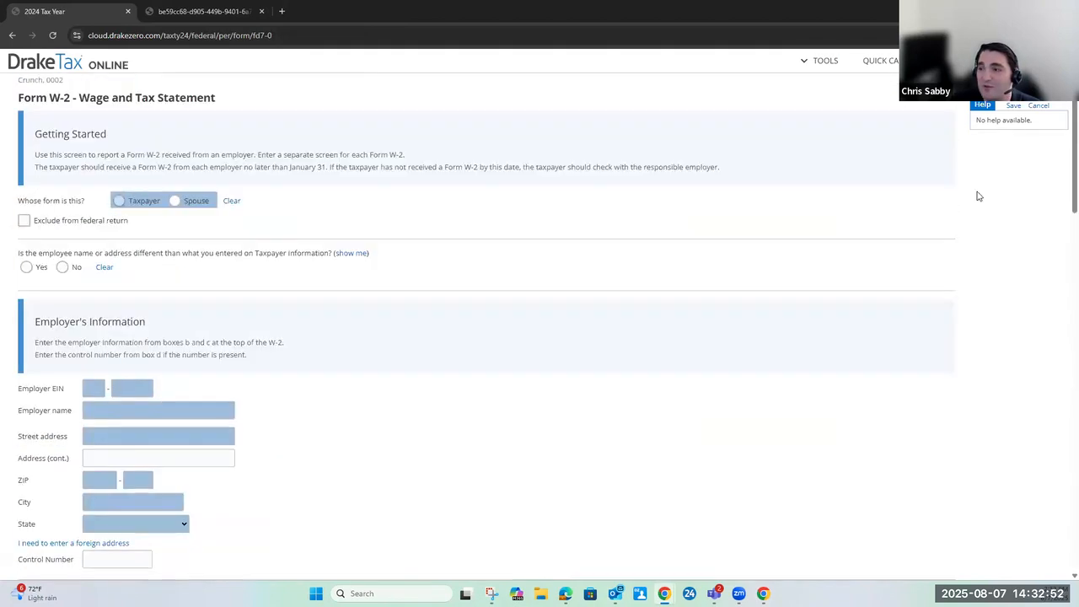
{"action": "left_click", "coordinate": [1037, 107]}
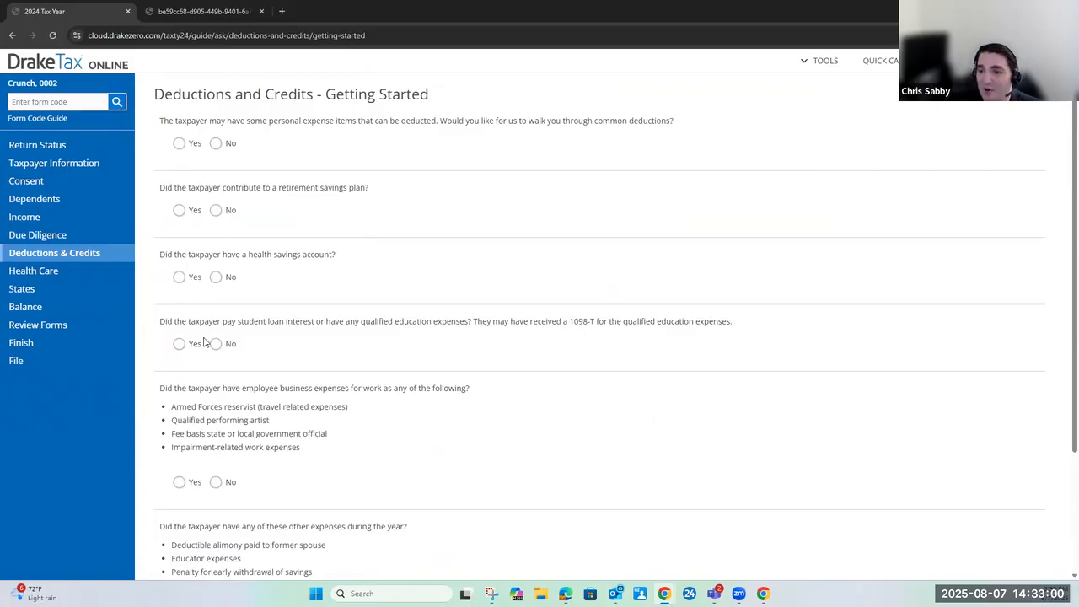
Go to Review Forms and browse the North Carolina forms and the federal Income forms
{"action": "left_click", "coordinate": [52, 331]}
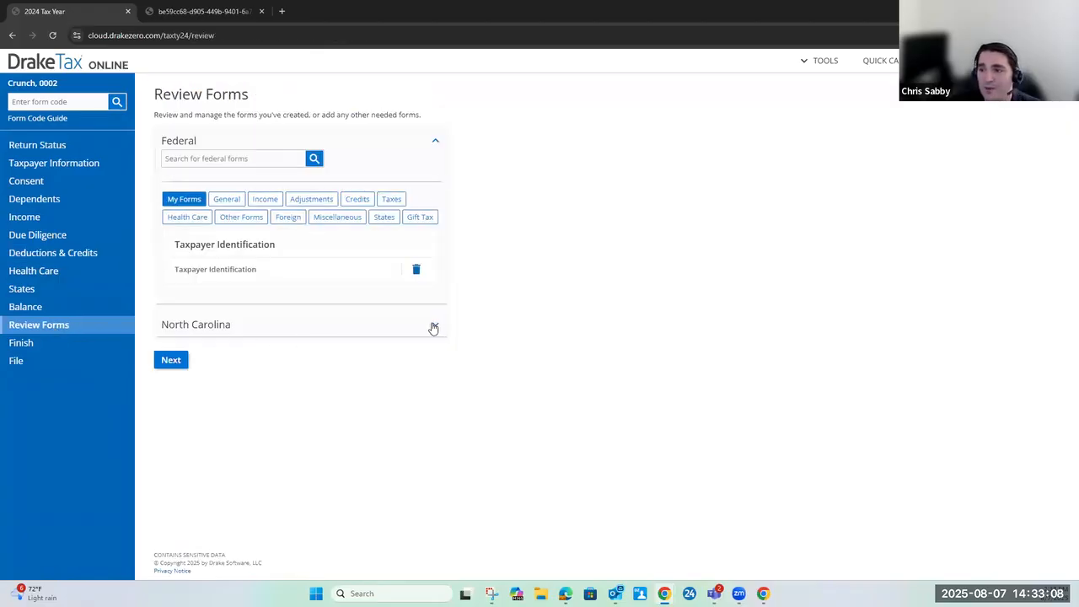
{"action": "left_click", "coordinate": [434, 326]}
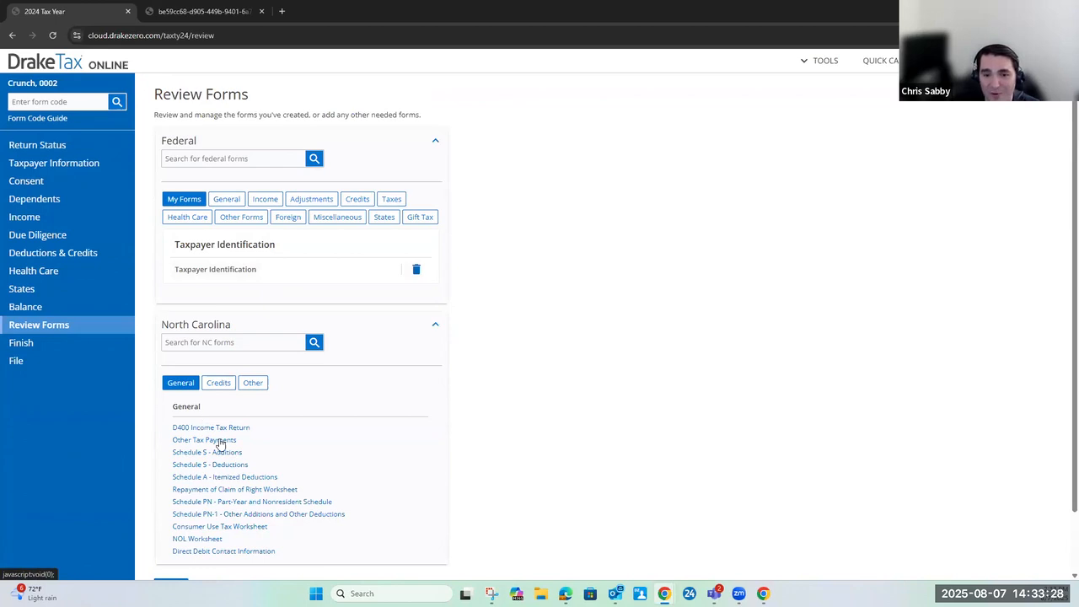
{"action": "scroll", "coordinate": [236, 462], "scroll_direction": "down", "scroll_amount": 1}
{"action": "scroll", "coordinate": [241, 462], "scroll_direction": "up", "scroll_amount": 1}
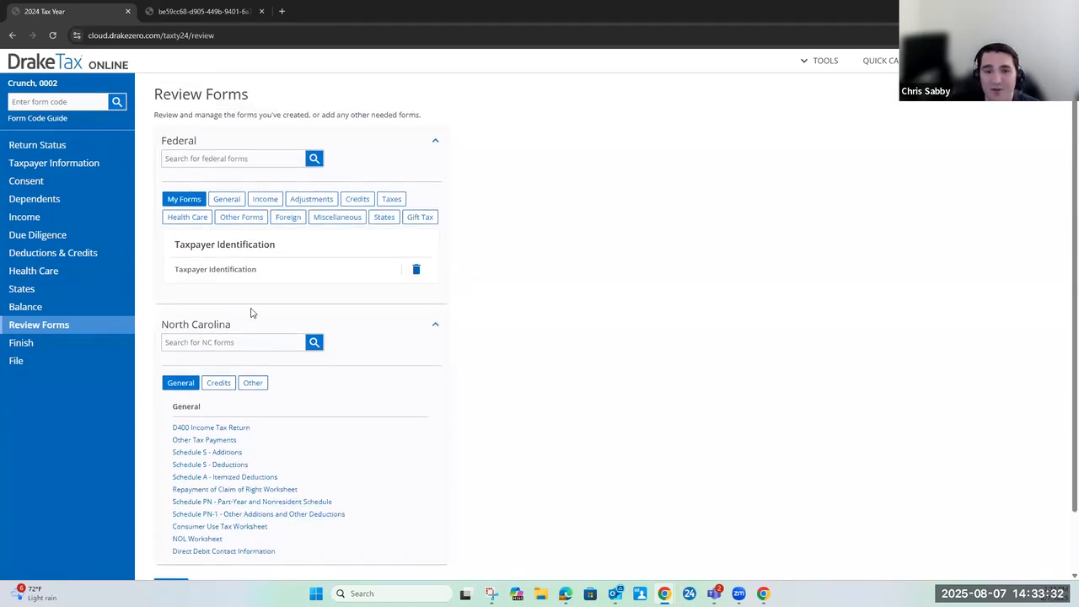
{"action": "left_click", "coordinate": [265, 202]}
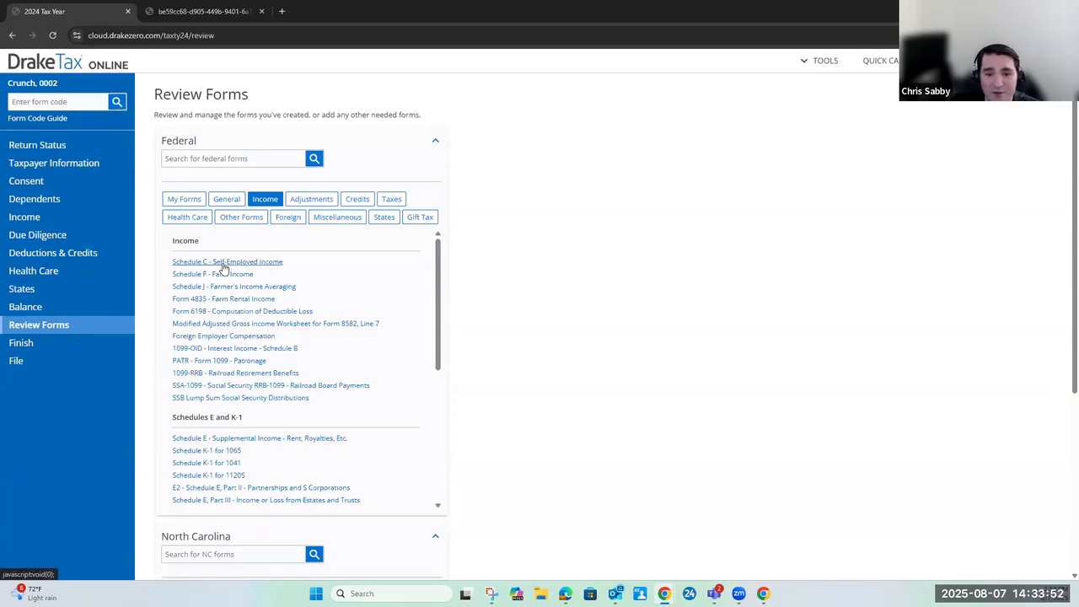
Search the federal forms for "business" and look through the matching forms
{"action": "left_click", "coordinate": [210, 158]}
{"action": "type", "text": "business"}
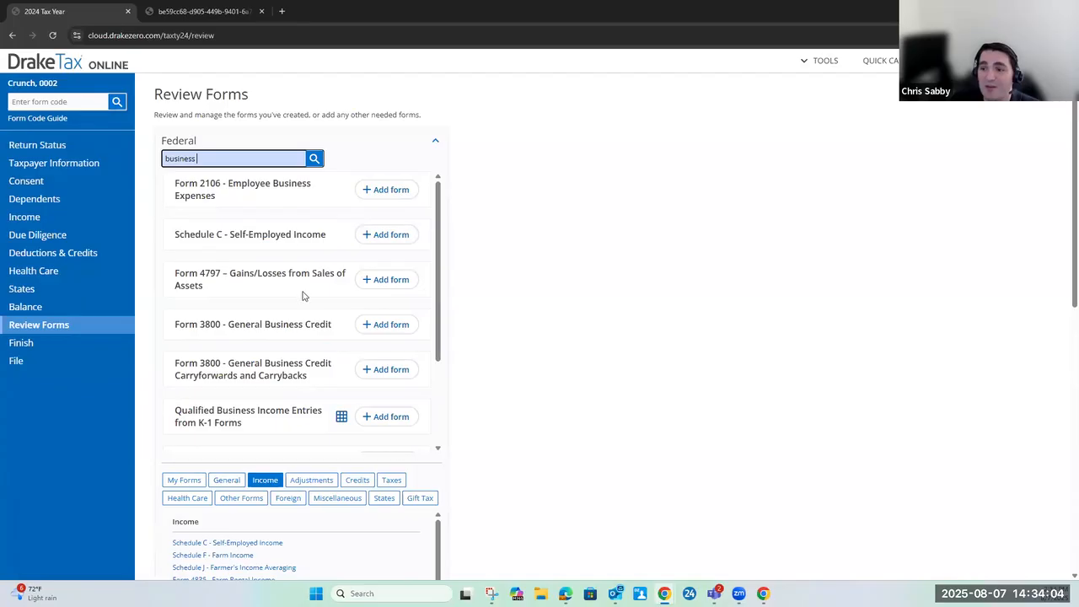
{"action": "scroll", "coordinate": [307, 298], "scroll_direction": "down", "scroll_amount": 2}
{"action": "scroll", "coordinate": [307, 299], "scroll_direction": "up", "scroll_amount": 2}
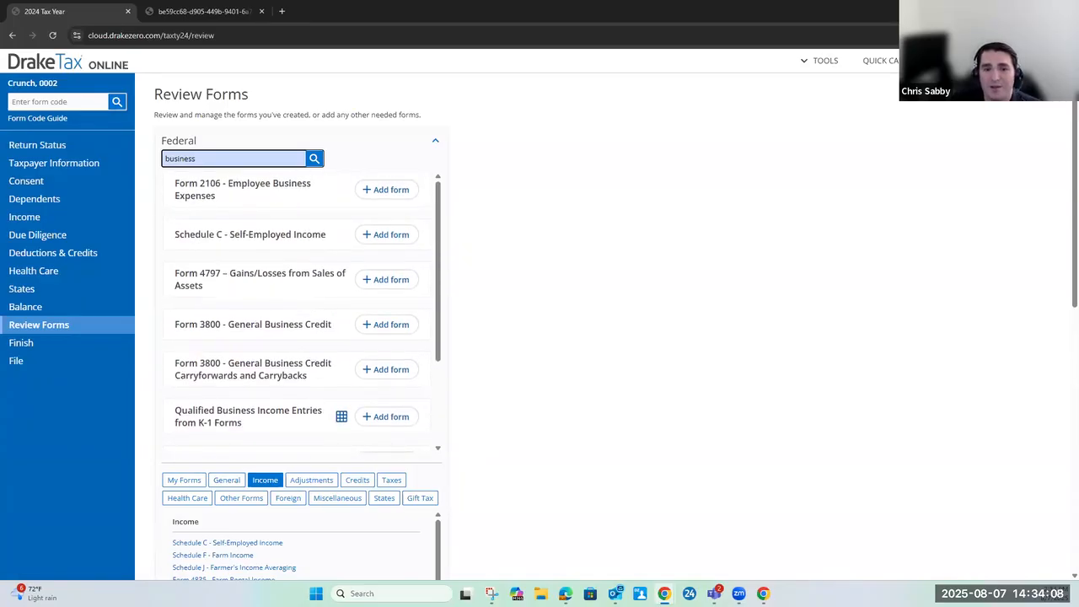
{"action": "left_click", "coordinate": [237, 161]}
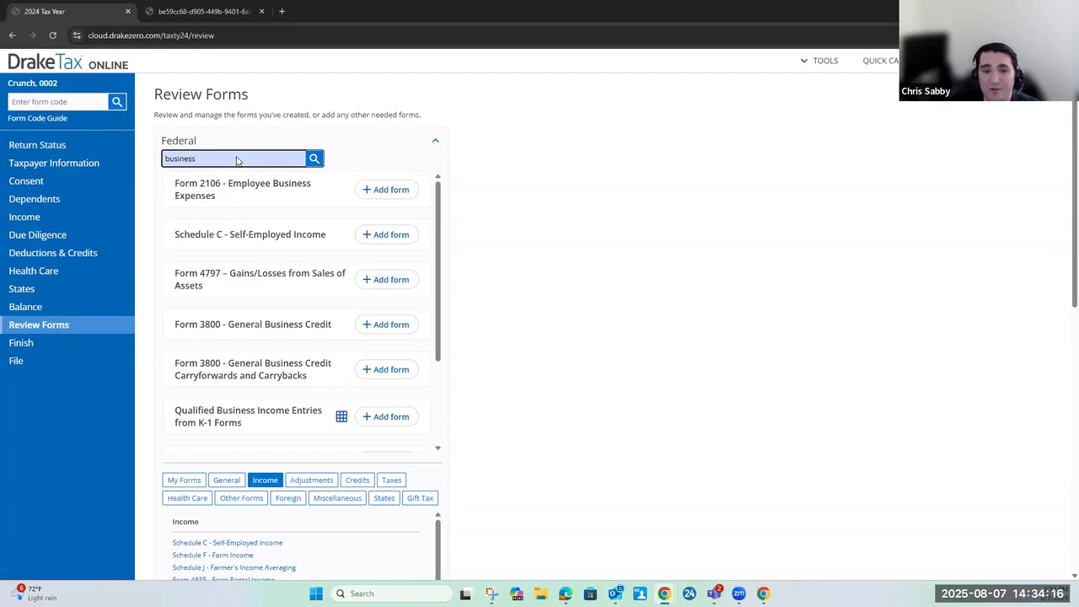
Open Form W-2 with the form code "w2" and assign the form to the Taxpayer
{"action": "left_click", "coordinate": [69, 100]}
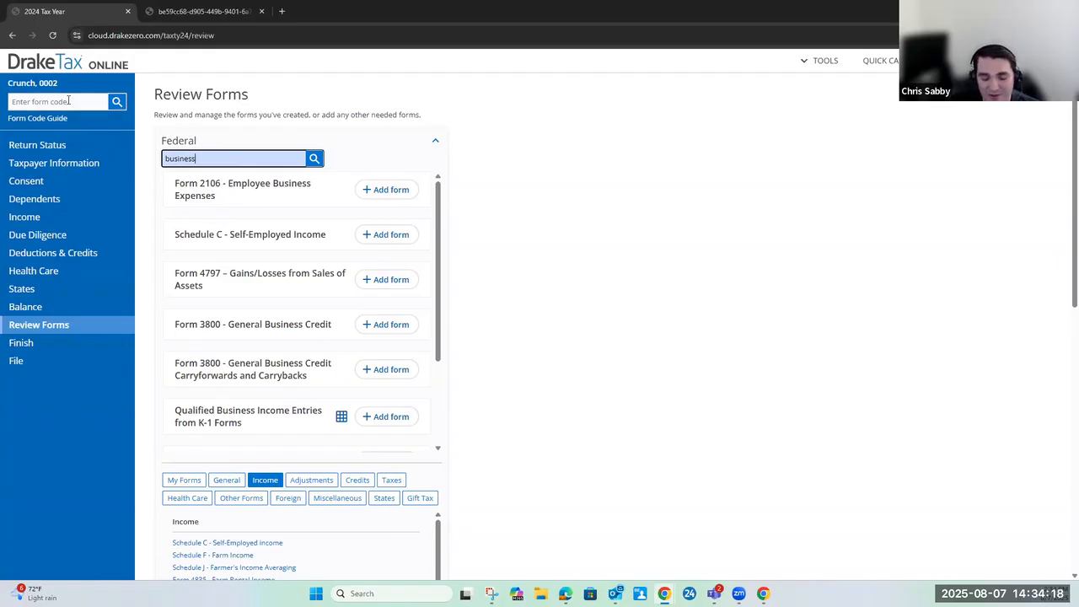
{"action": "type", "text": "w2"}
{"action": "key", "text": "Return"}
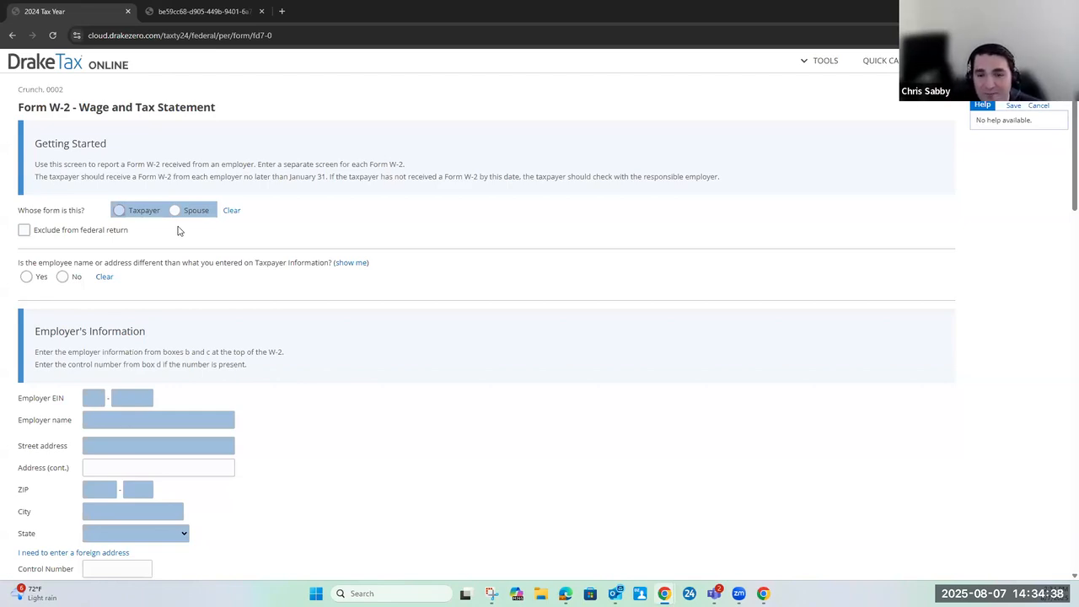
{"action": "left_click", "coordinate": [119, 212]}
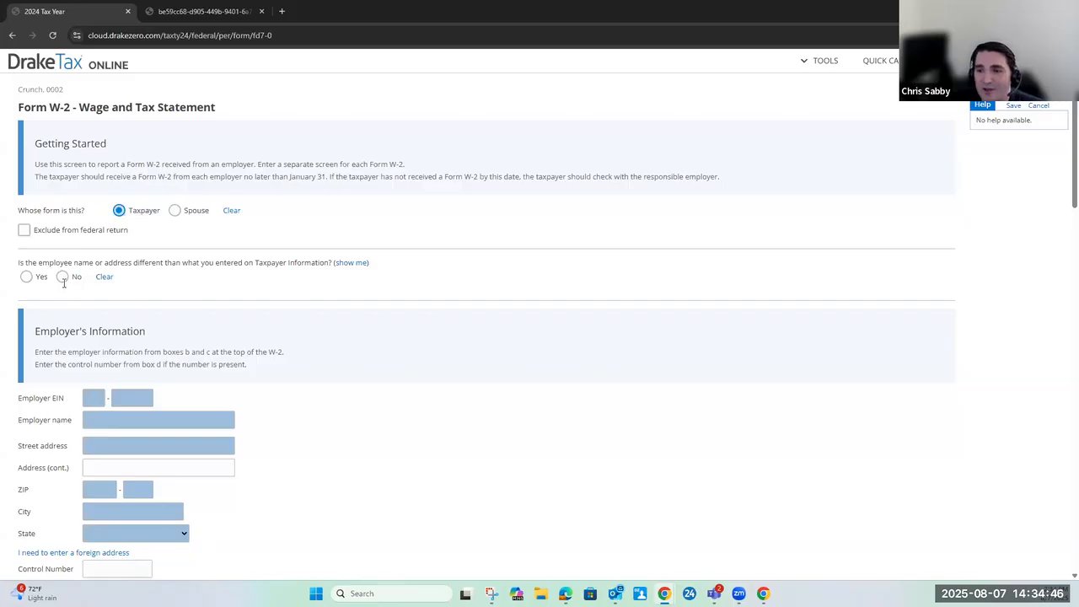
Check the taxpayer information on file and answer No to whether the employee name or address differs
{"action": "scroll", "coordinate": [65, 282], "scroll_direction": "down", "scroll_amount": 1}
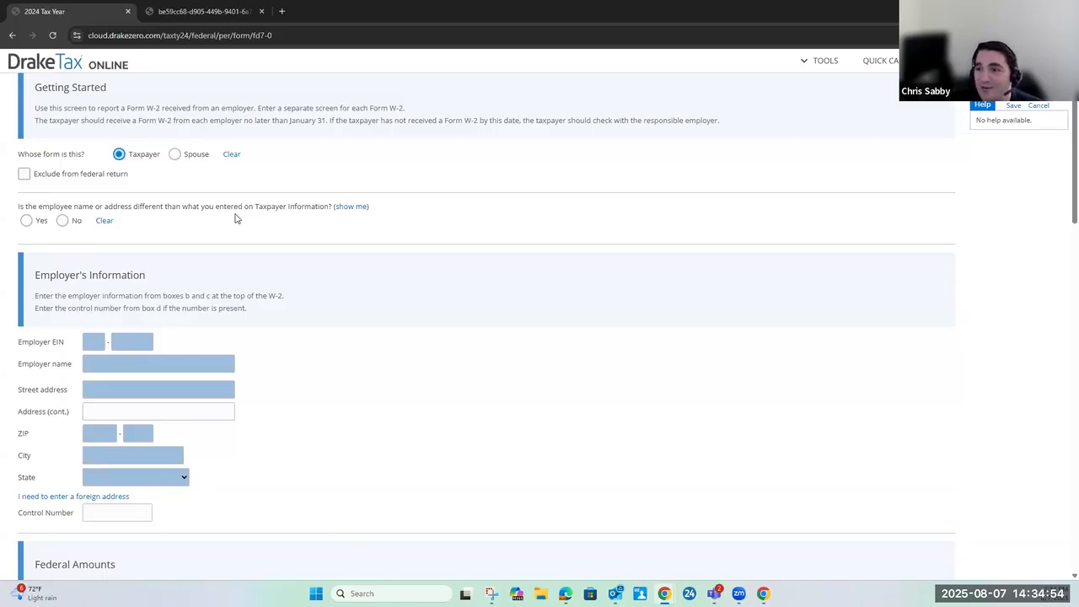
{"action": "left_click", "coordinate": [340, 210]}
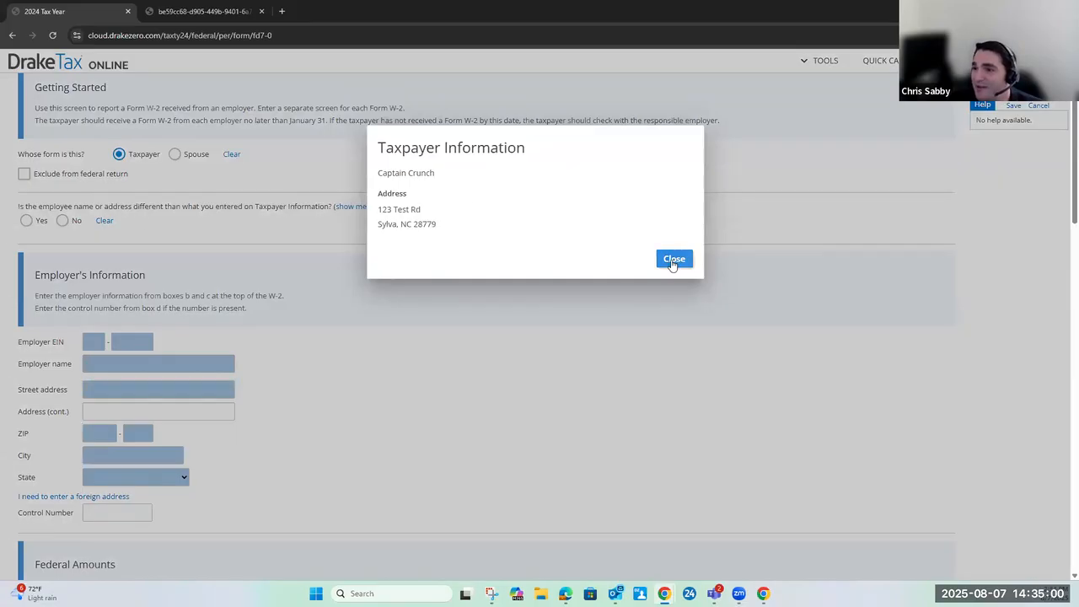
{"action": "left_click", "coordinate": [64, 220]}
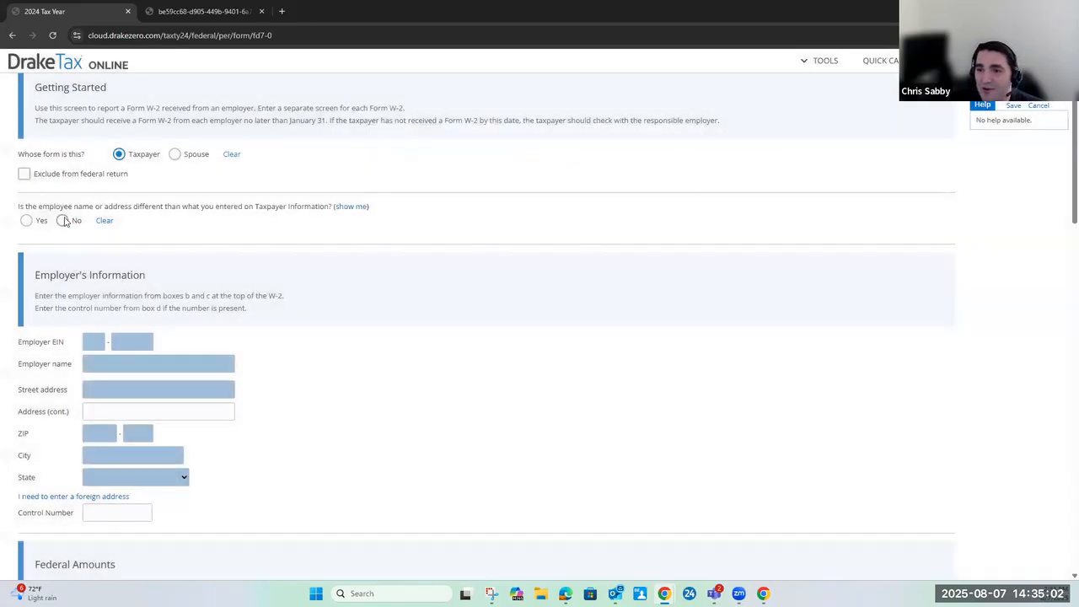
Examine the field help for the employer's EIN, name, street address, ZIP, city and control number, and for the wage fields
{"action": "scroll", "coordinate": [152, 220], "scroll_direction": "down", "scroll_amount": 1}
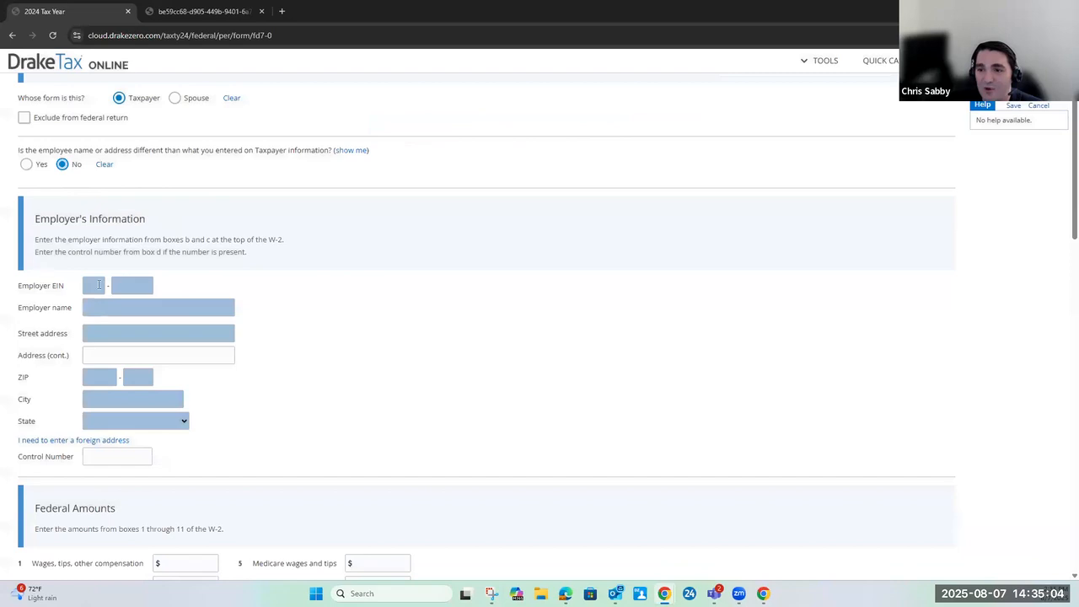
{"action": "left_click", "coordinate": [94, 284]}
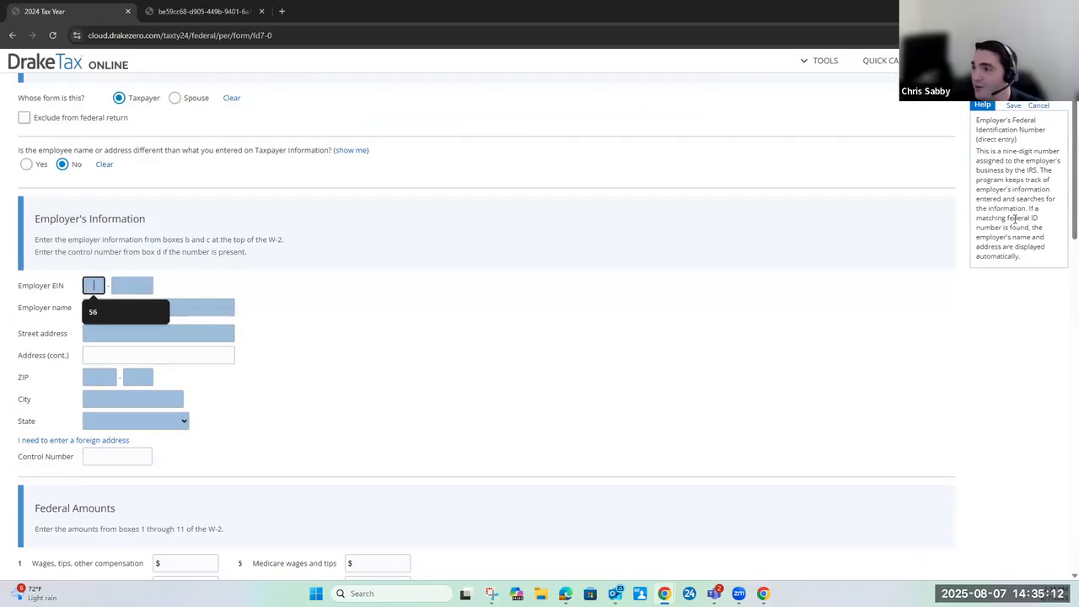
{"action": "left_click", "coordinate": [210, 307]}
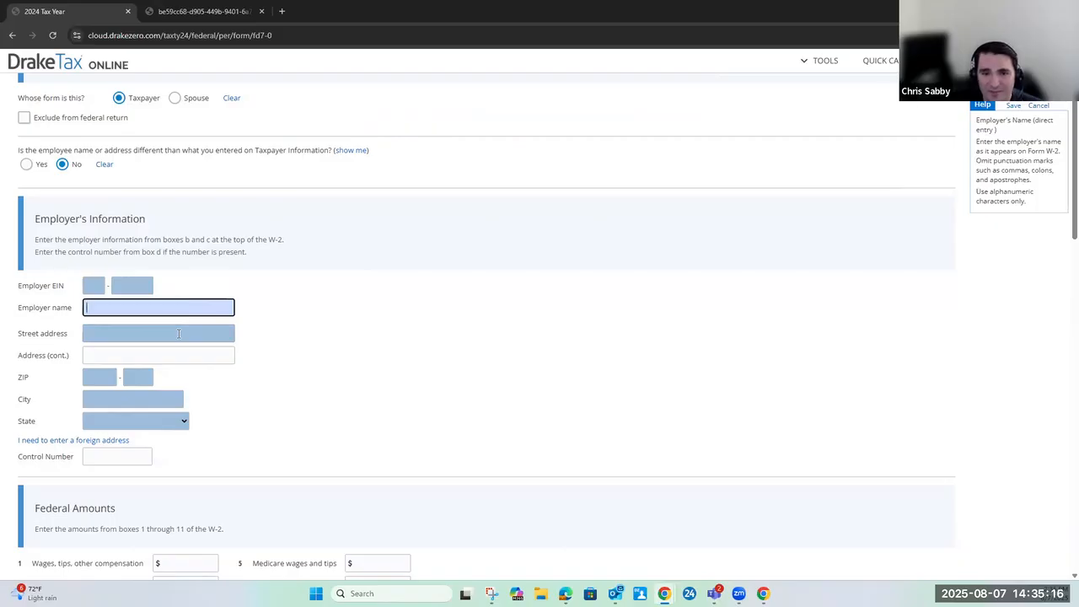
{"action": "left_click", "coordinate": [178, 333]}
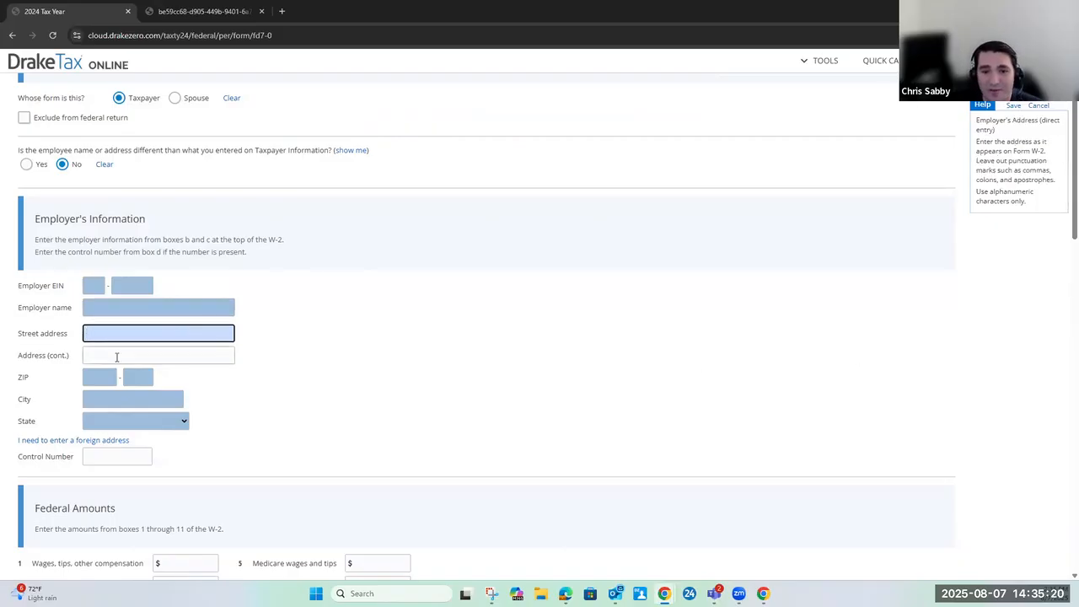
{"action": "left_click", "coordinate": [102, 378]}
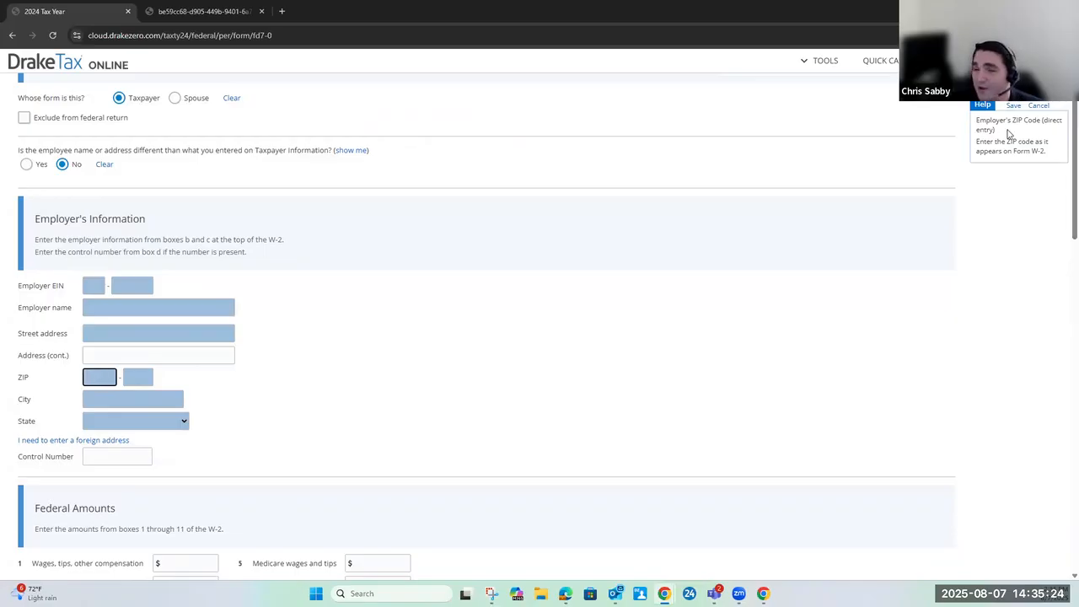
{"action": "left_click", "coordinate": [129, 400]}
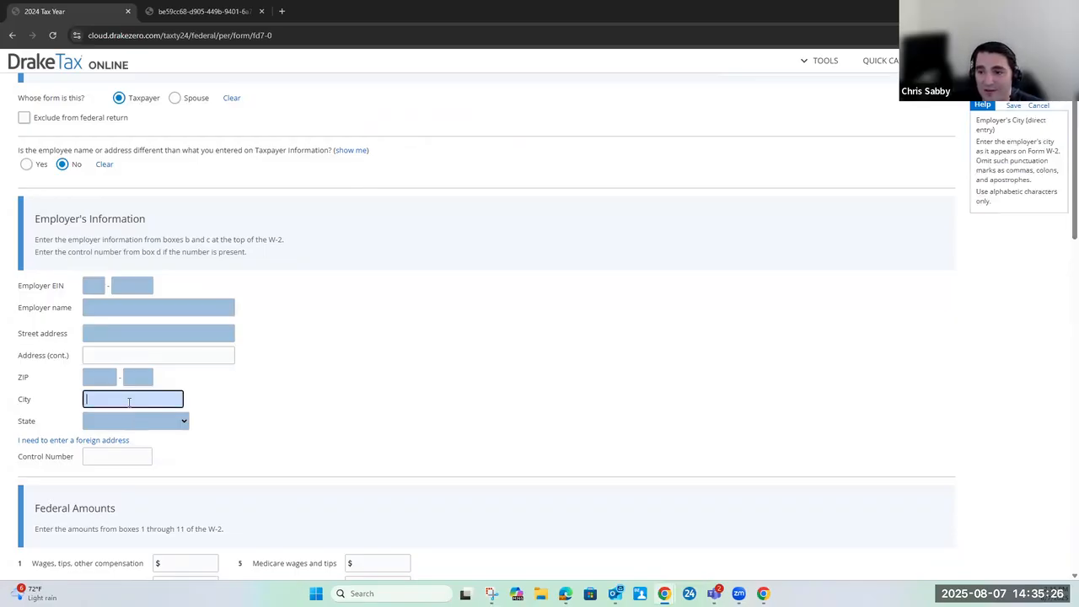
{"action": "left_click", "coordinate": [113, 455]}
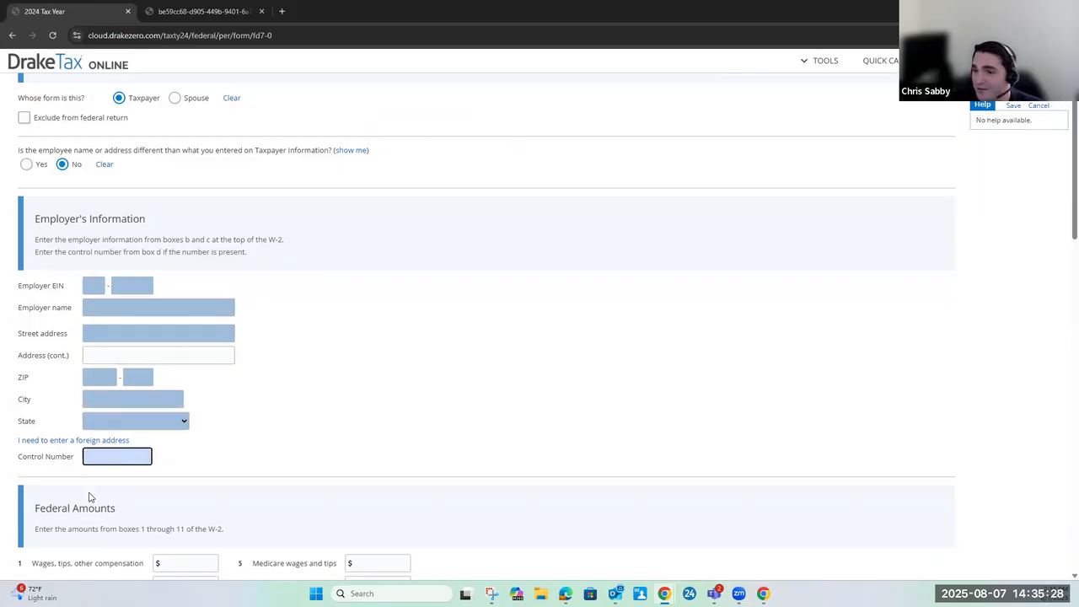
{"action": "left_click", "coordinate": [183, 564]}
{"action": "scroll", "coordinate": [292, 450], "scroll_direction": "down", "scroll_amount": 2}
{"action": "left_click", "coordinate": [172, 472]}
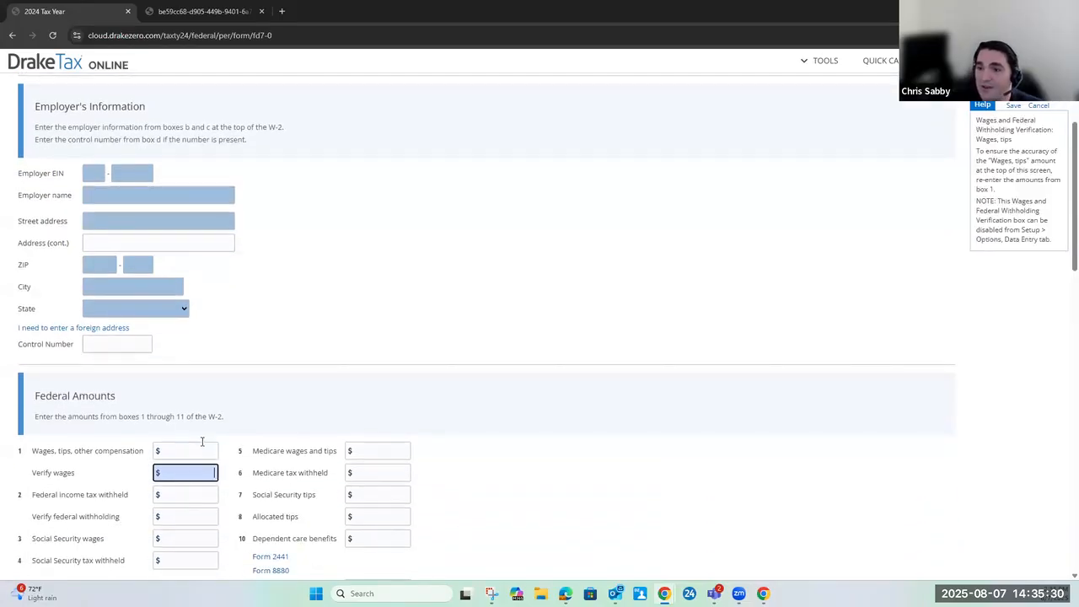
{"action": "scroll", "coordinate": [97, 326], "scroll_direction": "up", "scroll_amount": 2}
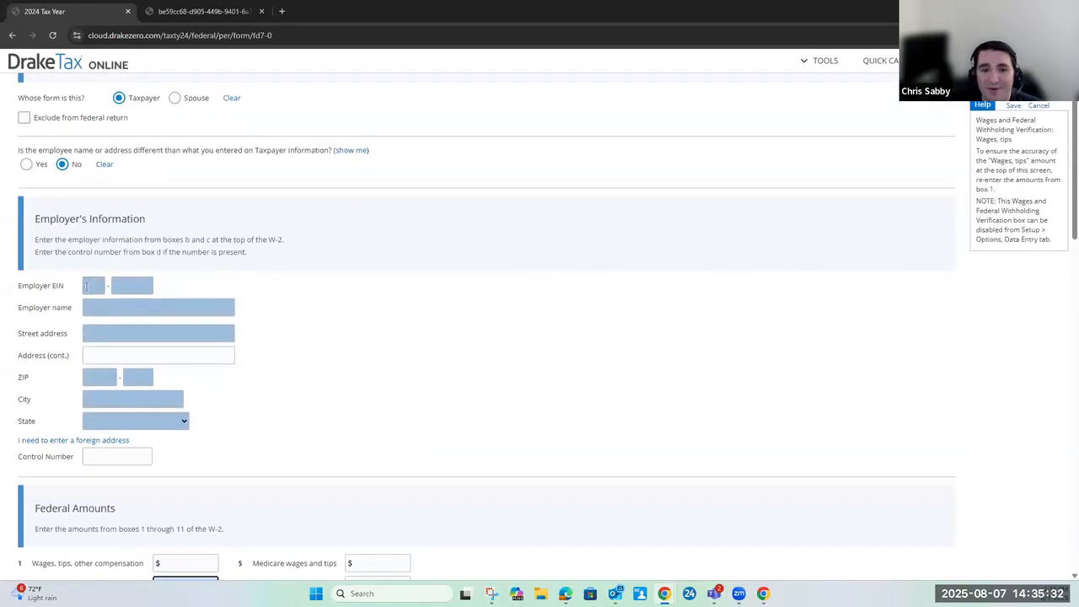
Fill in the employer's EIN, the employer name "Test", and the employer's street address and ZIP code
{"action": "left_click", "coordinate": [86, 287]}
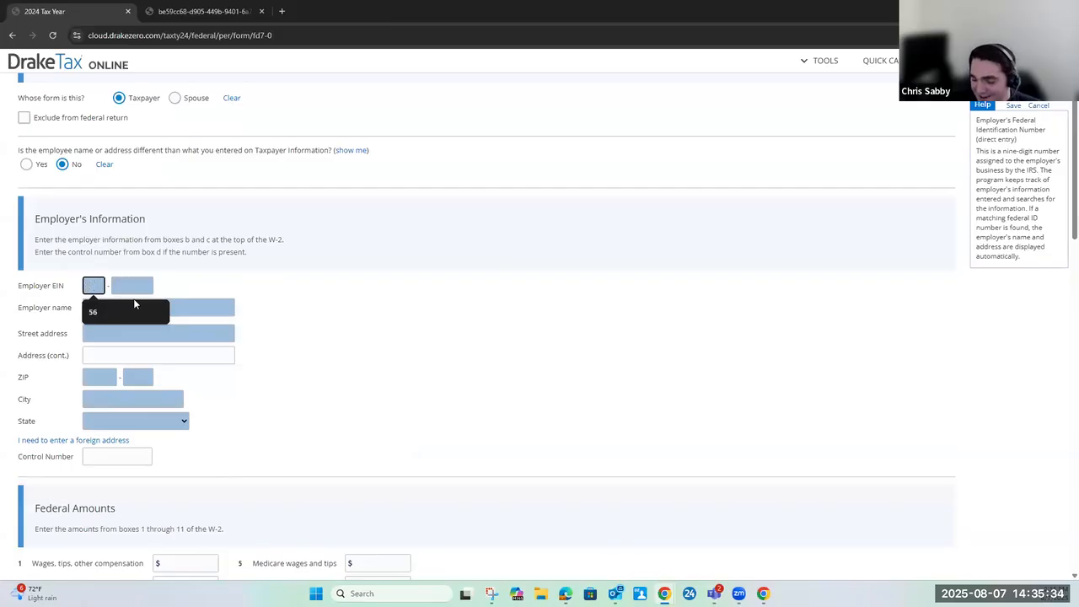
{"action": "type", "text": "91"}
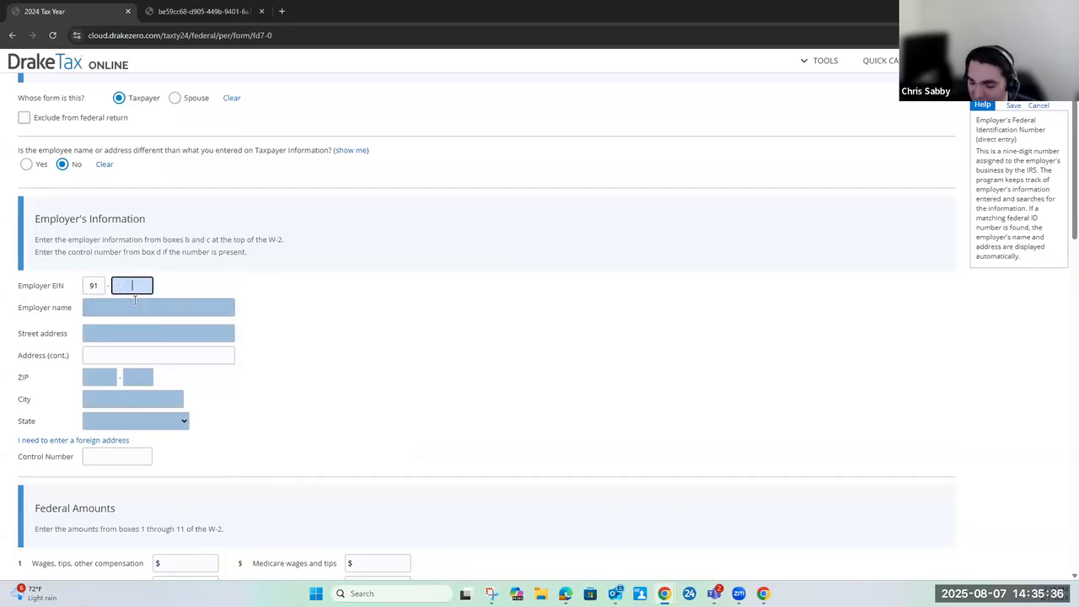
{"action": "type", "text": "-565656565"}
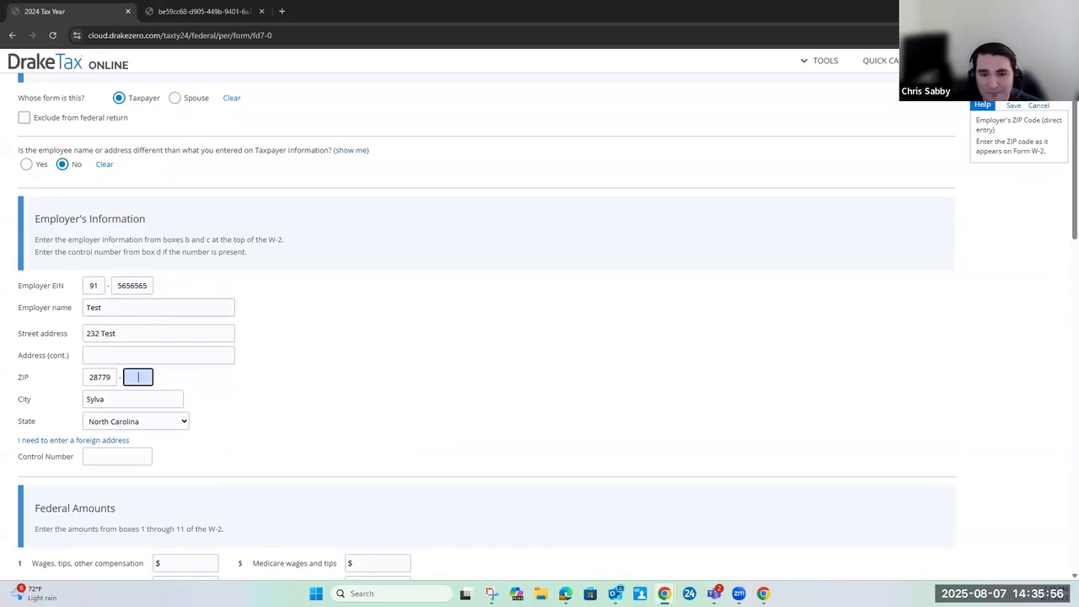
Enter 45000 as the box 1 wages, tips and other compensation under Federal Amounts
{"action": "scroll", "coordinate": [285, 363], "scroll_direction": "down", "scroll_amount": 3}
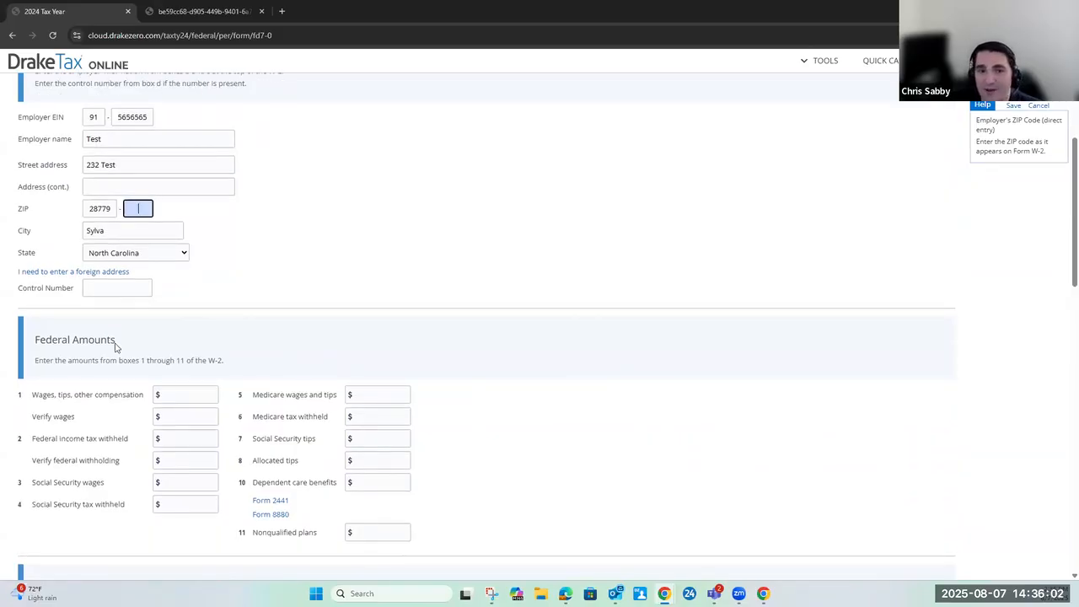
{"action": "key", "text": "Tab"}
{"action": "key", "text": "Tab"}
{"action": "key", "text": "Tab"}
{"action": "key", "text": "Tab"}
{"action": "type", "text": "4500"}
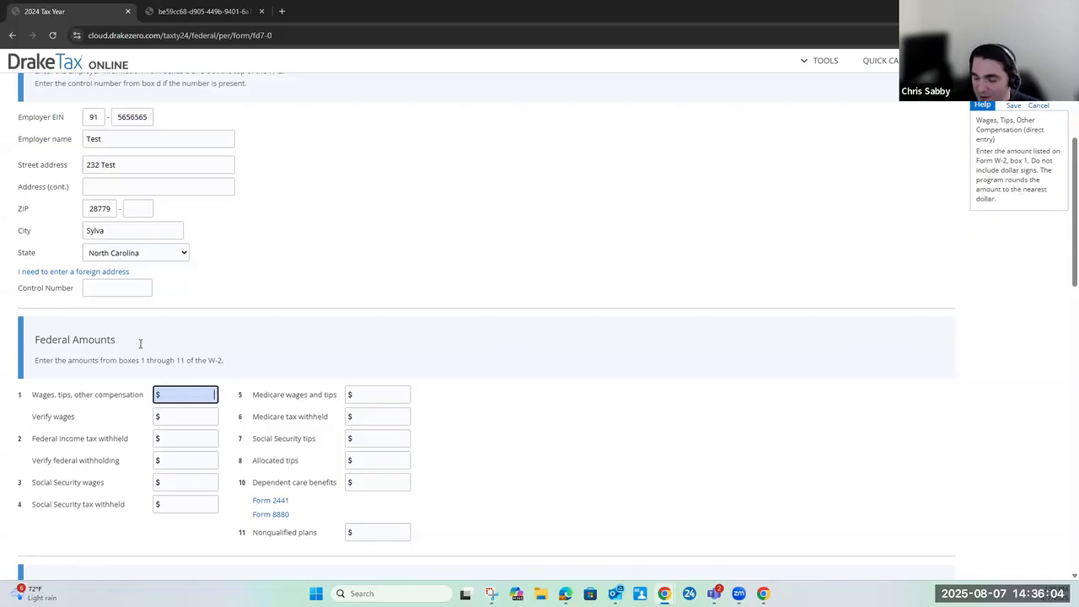
{"action": "type", "text": "000"}
{"action": "key", "text": "Tab"}
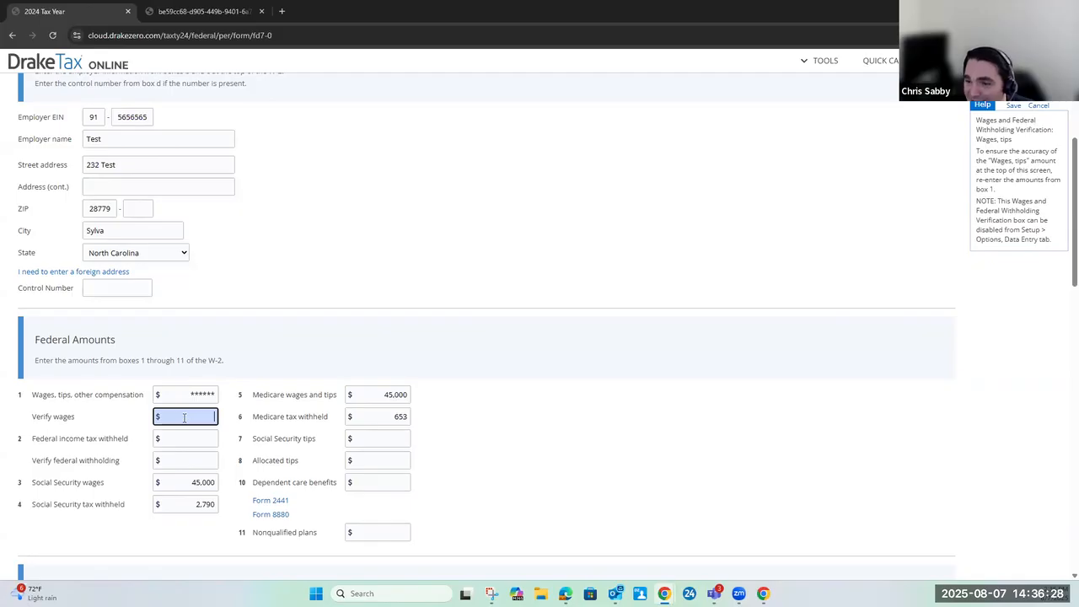
Re-enter 45000 as the verification amount for the box 1 wages
{"action": "type", "text": "000"}
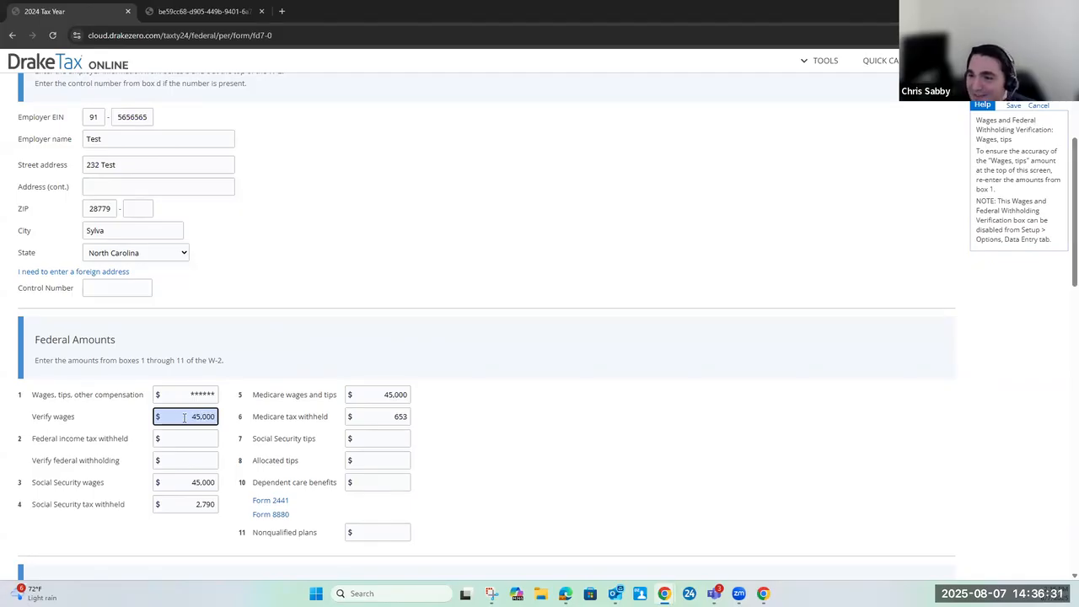
{"action": "key", "text": "Tab"}
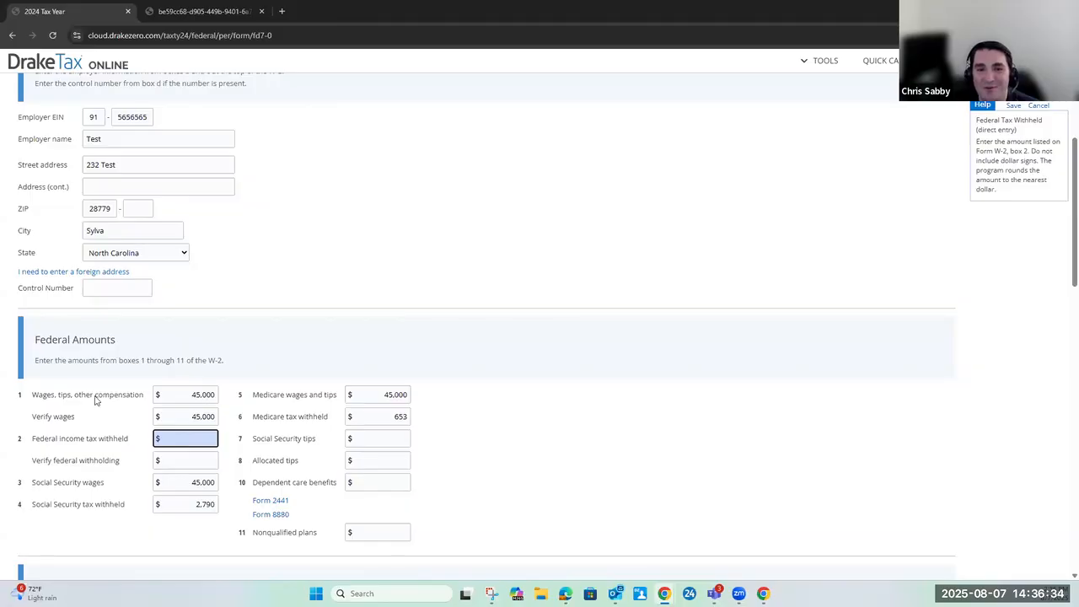
Choose North Carolina as the box 15 state under State and Local Amounts and fill in the employer's state ID number
{"action": "scroll", "coordinate": [365, 444], "scroll_direction": "down", "scroll_amount": 7}
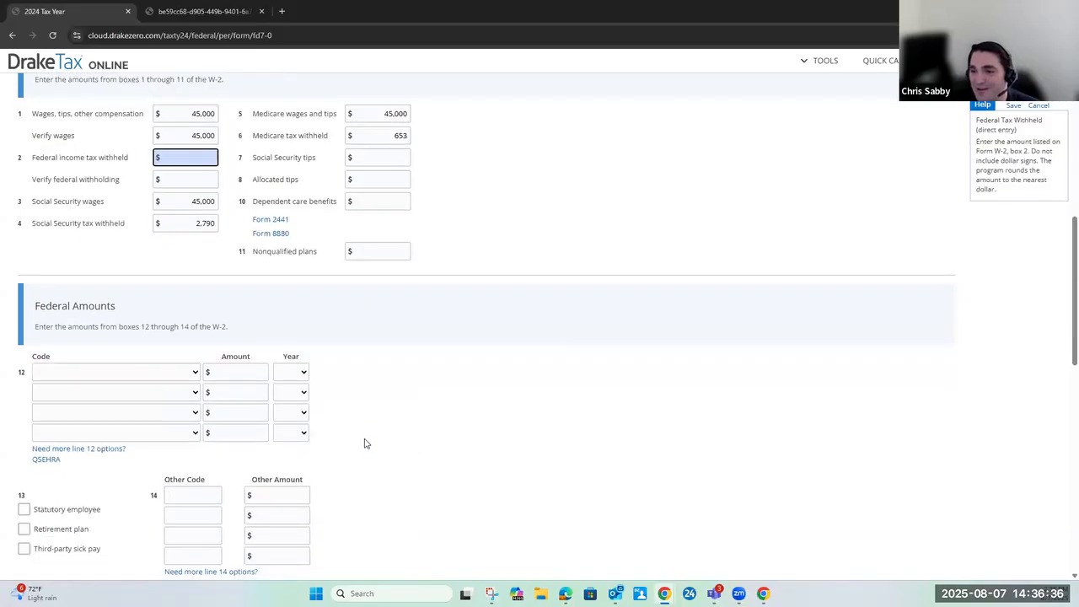
{"action": "scroll", "coordinate": [331, 416], "scroll_direction": "down", "scroll_amount": 2}
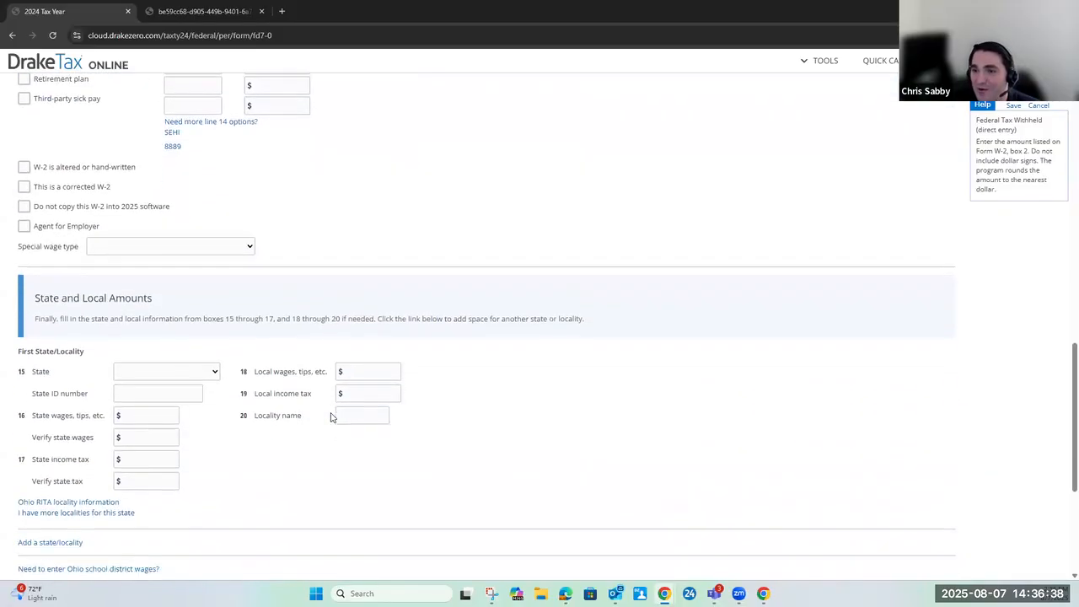
{"action": "left_click", "coordinate": [174, 319]}
{"action": "type", "text": "nor"}
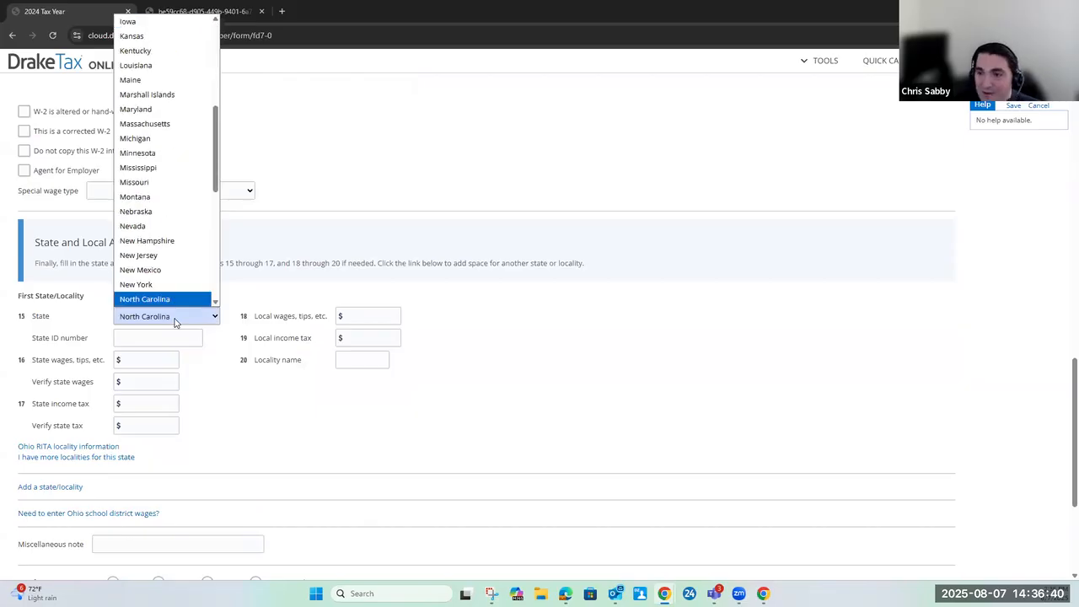
{"action": "key", "text": "Return"}
{"action": "key", "text": "Tab"}
{"action": "type", "text": "45454545"}
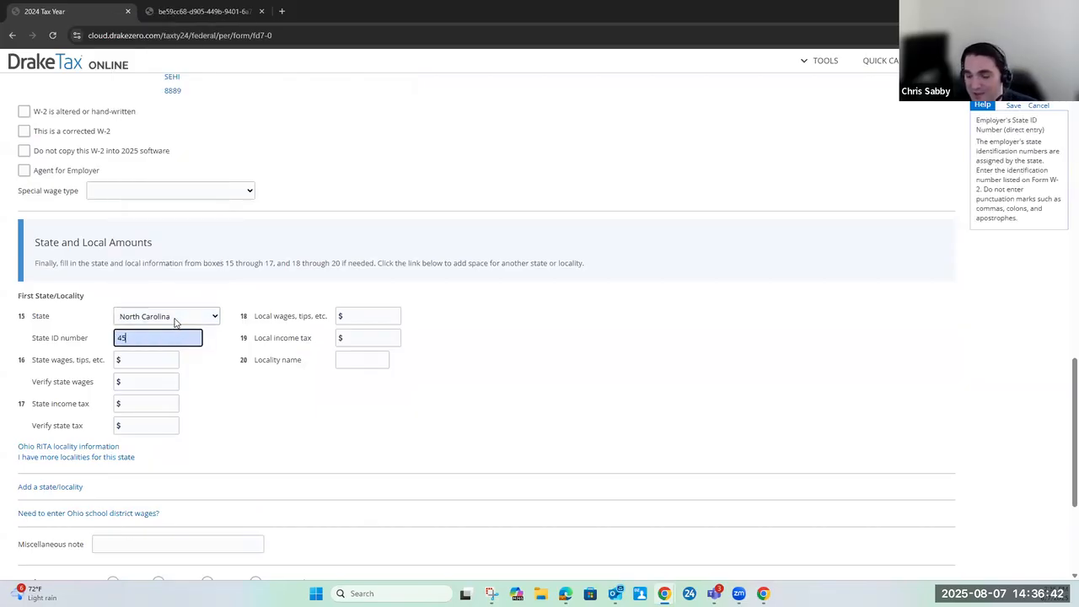
Enter 45000 as state wages and 5000 as state income tax, repeat both in their verification fields, and try to save the W-2
{"action": "key", "text": "Tab"}
{"action": "type", "text": "4,500"}
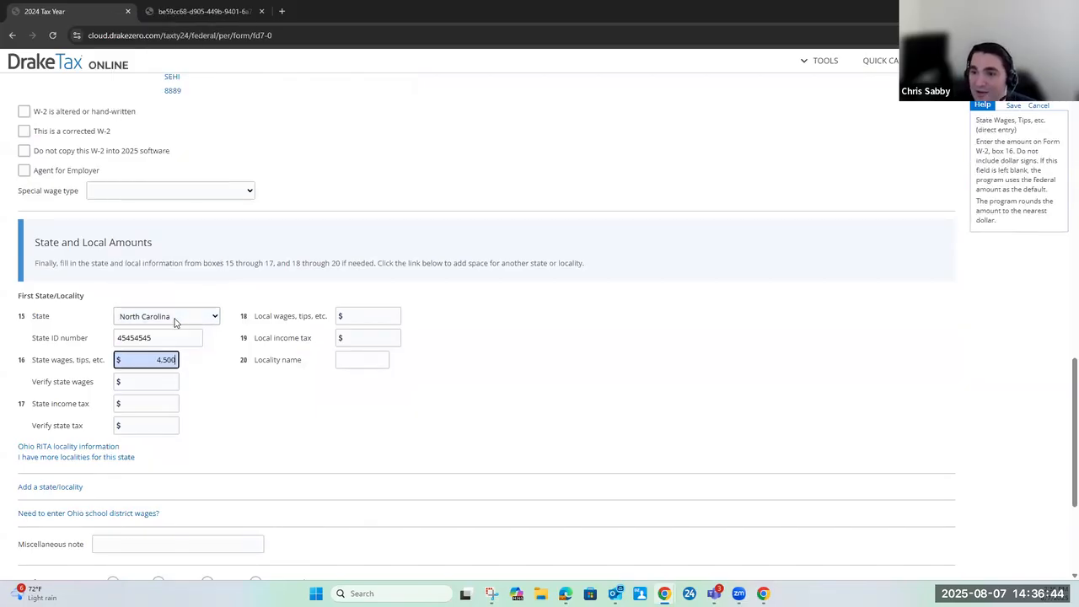
{"action": "key", "text": "Tab"}
{"action": "type", "text": "45,000"}
{"action": "key", "text": "Tab"}
{"action": "type", "text": "5000"}
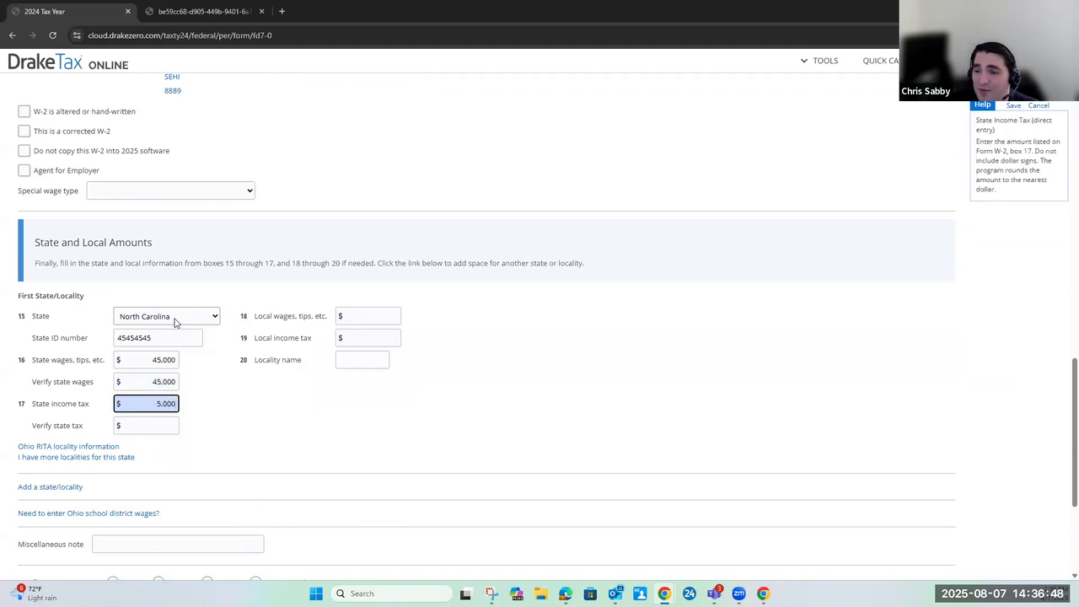
{"action": "key", "text": "Tab"}
{"action": "type", "text": "5000"}
{"action": "key", "text": "Tab"}
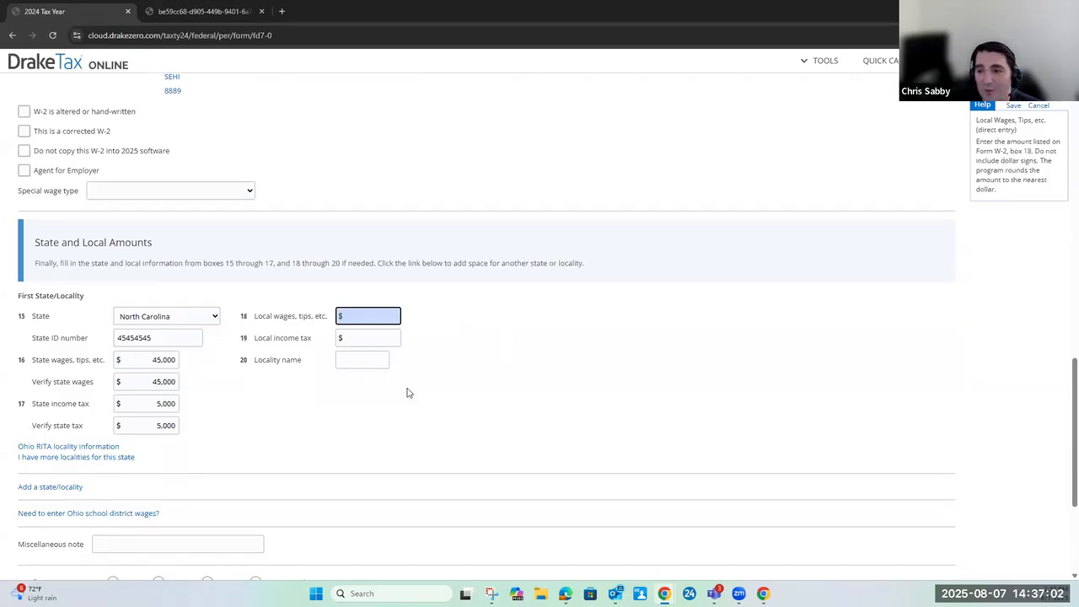
{"action": "scroll", "coordinate": [414, 371], "scroll_direction": "down", "scroll_amount": 2}
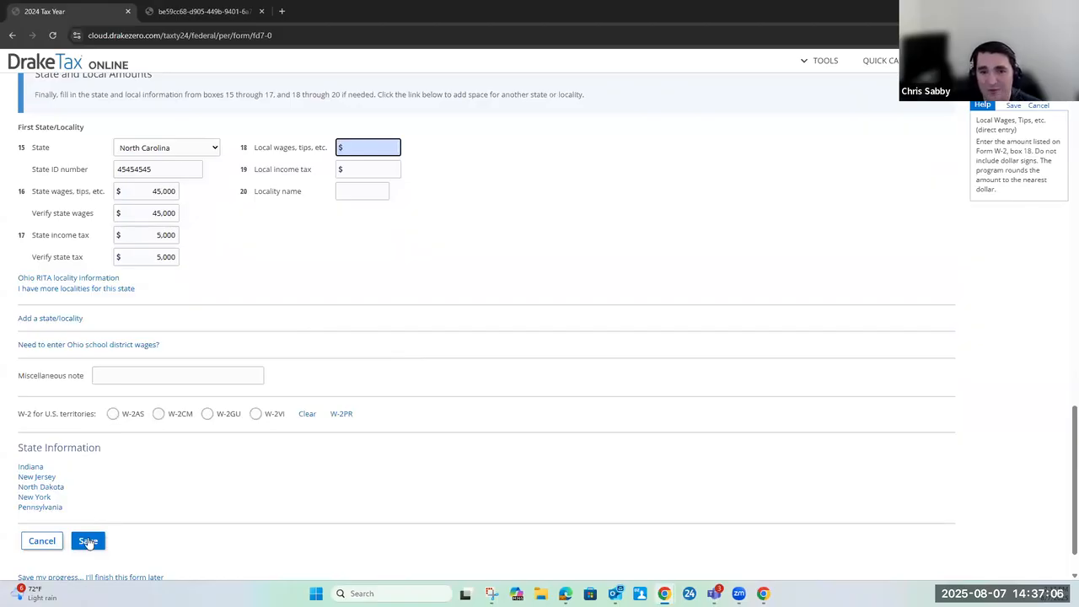
{"action": "left_click", "coordinate": [88, 542]}
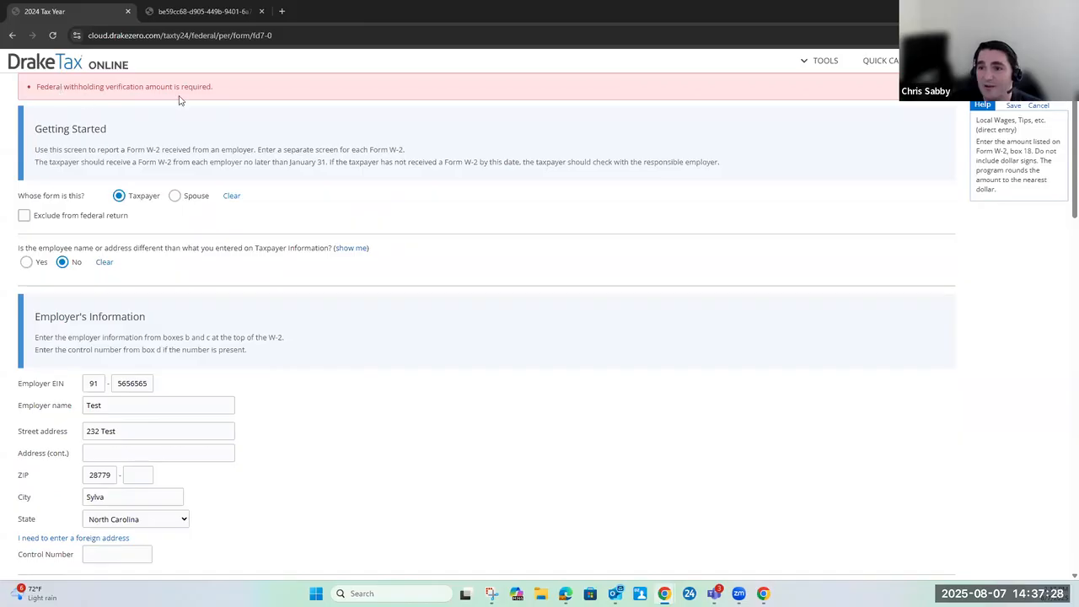
Enter 5000 as the box 2 federal income tax withheld, repeat it as the federal withholding verification, and save the W-2
{"action": "scroll", "coordinate": [248, 311], "scroll_direction": "down", "scroll_amount": 5}
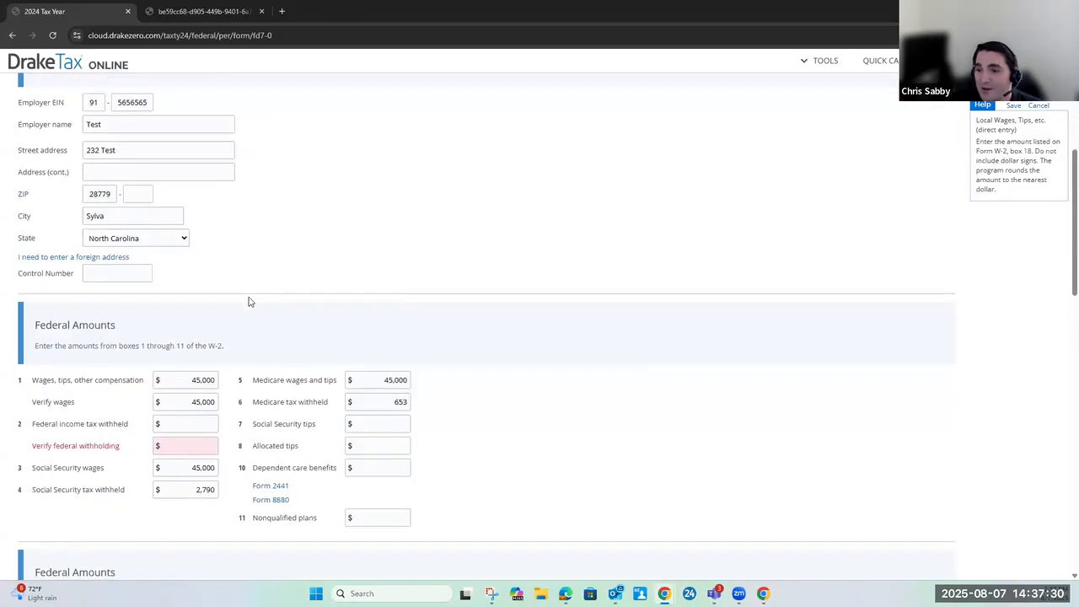
{"action": "left_click", "coordinate": [183, 311]}
{"action": "type", "text": "5000"}
{"action": "key", "text": "Tab"}
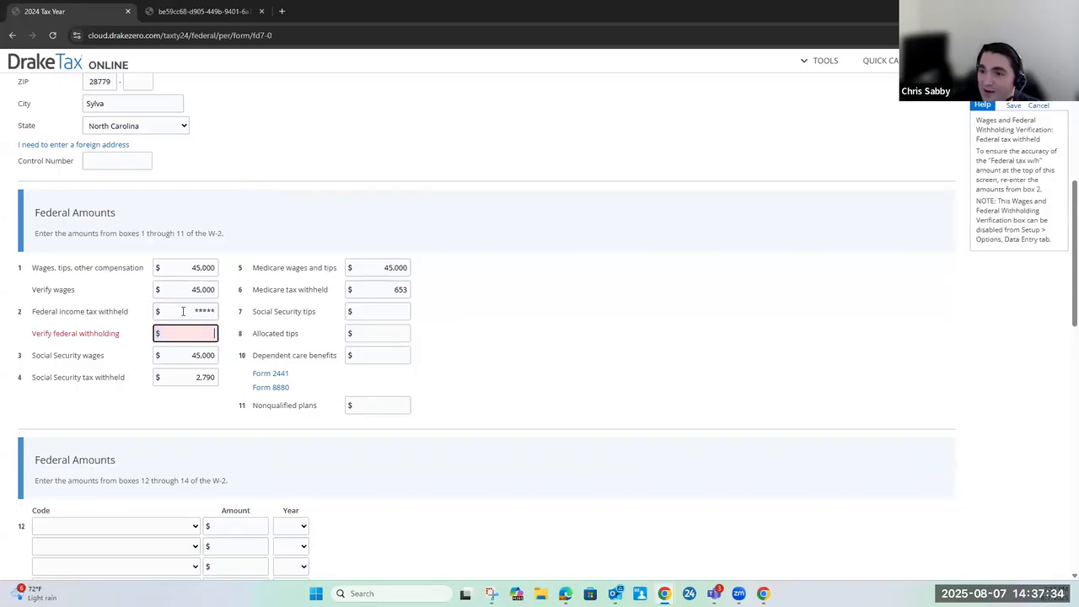
{"action": "type", "text": "5000"}
{"action": "left_click", "coordinate": [540, 313]}
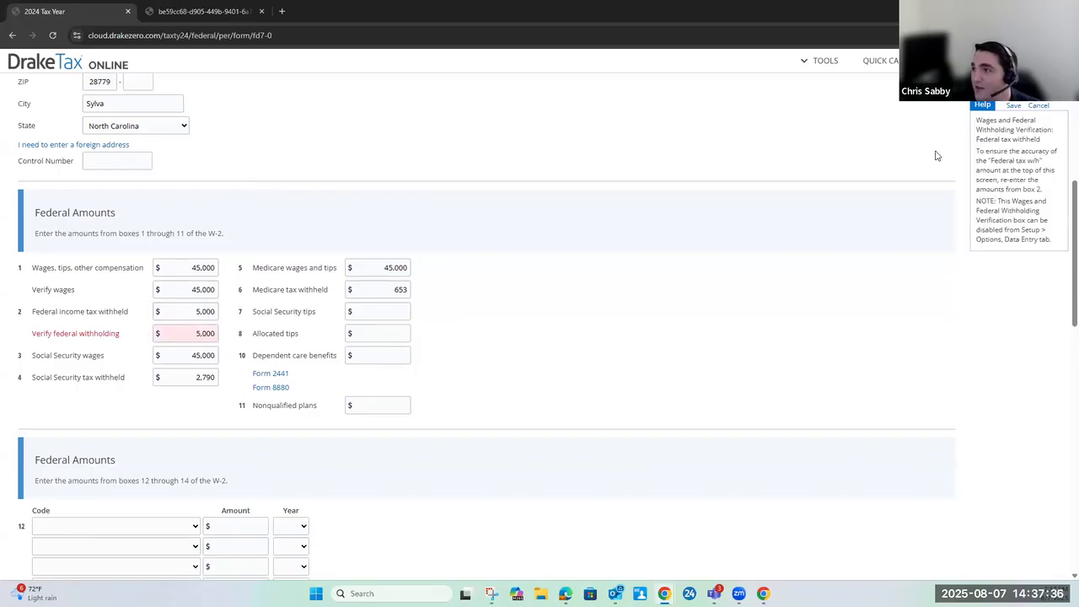
{"action": "left_click", "coordinate": [1013, 106]}
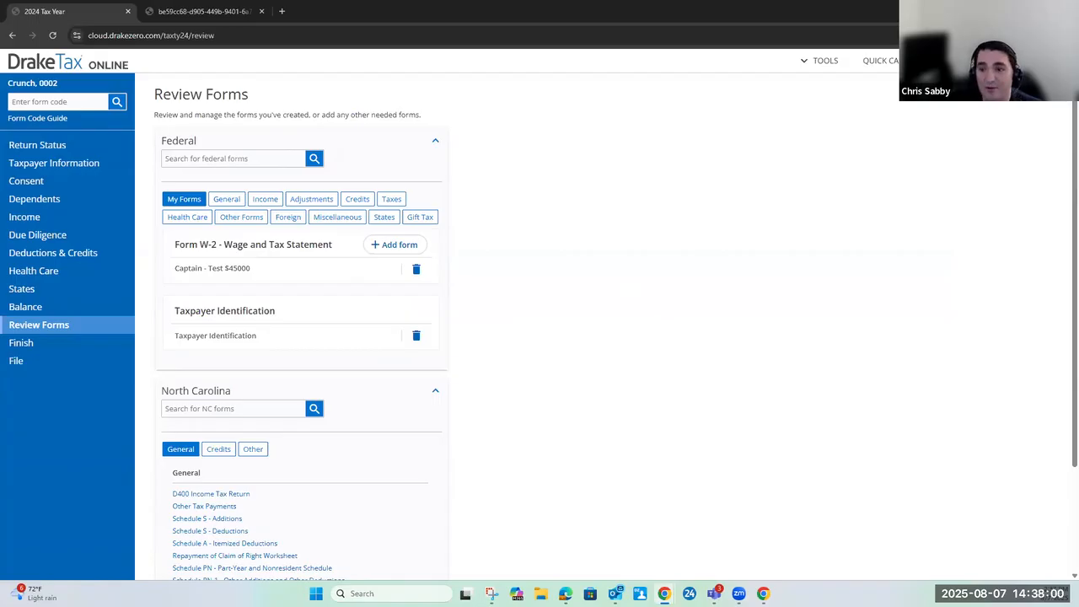
Check the return balances in the Balance section and review the full Quick Calc summary of income, tax, fees and refunds
{"action": "left_click", "coordinate": [21, 312]}
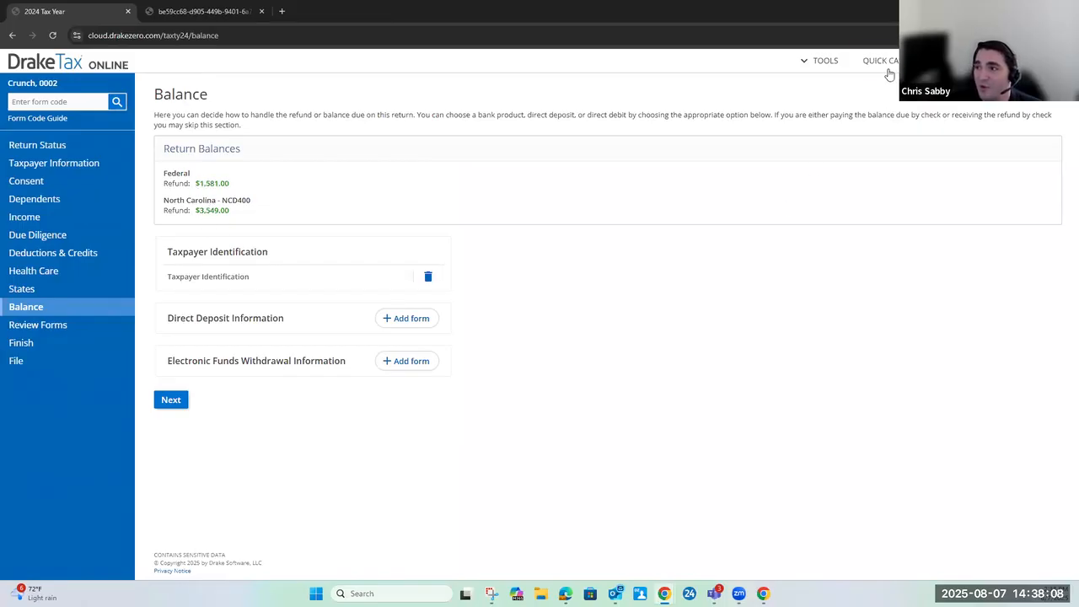
{"action": "left_click", "coordinate": [882, 65]}
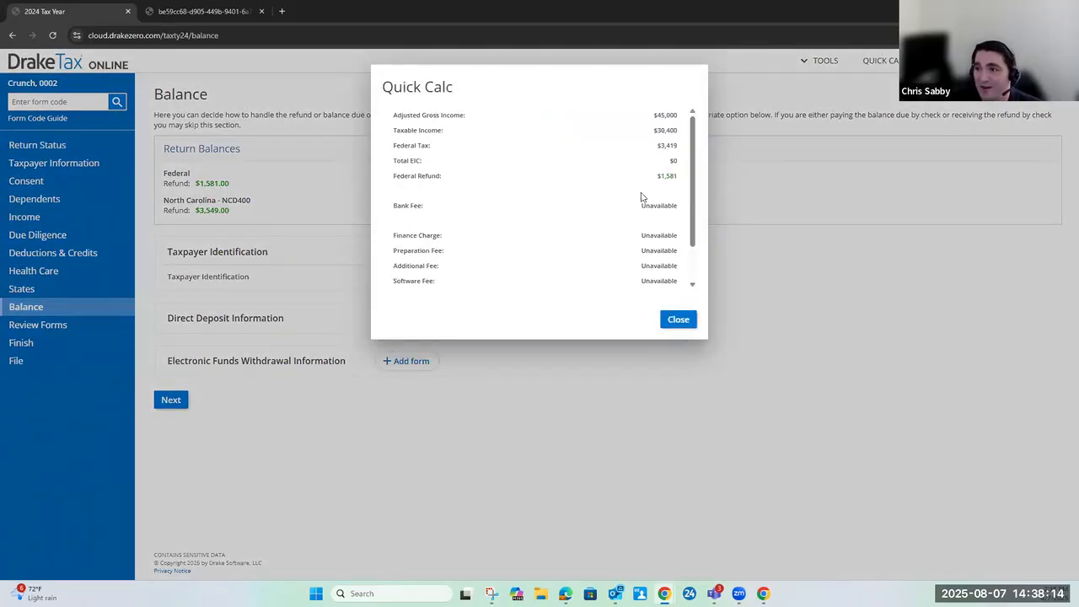
{"action": "scroll", "coordinate": [697, 173], "scroll_direction": "down", "scroll_amount": 1}
{"action": "scroll", "coordinate": [696, 160], "scroll_direction": "up", "scroll_amount": 1}
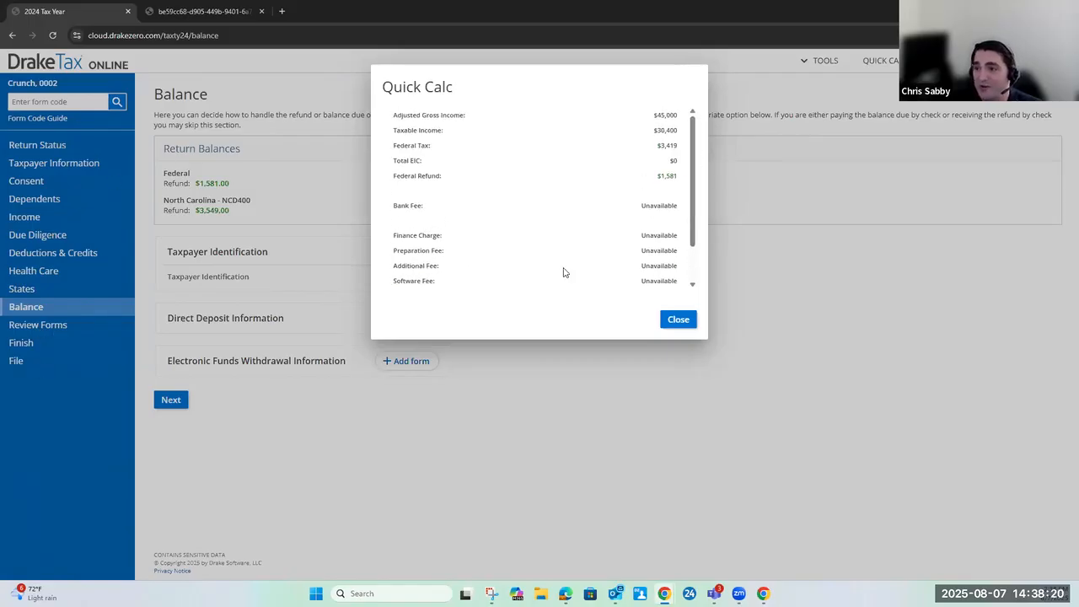
{"action": "scroll", "coordinate": [696, 255], "scroll_direction": "down", "scroll_amount": 1}
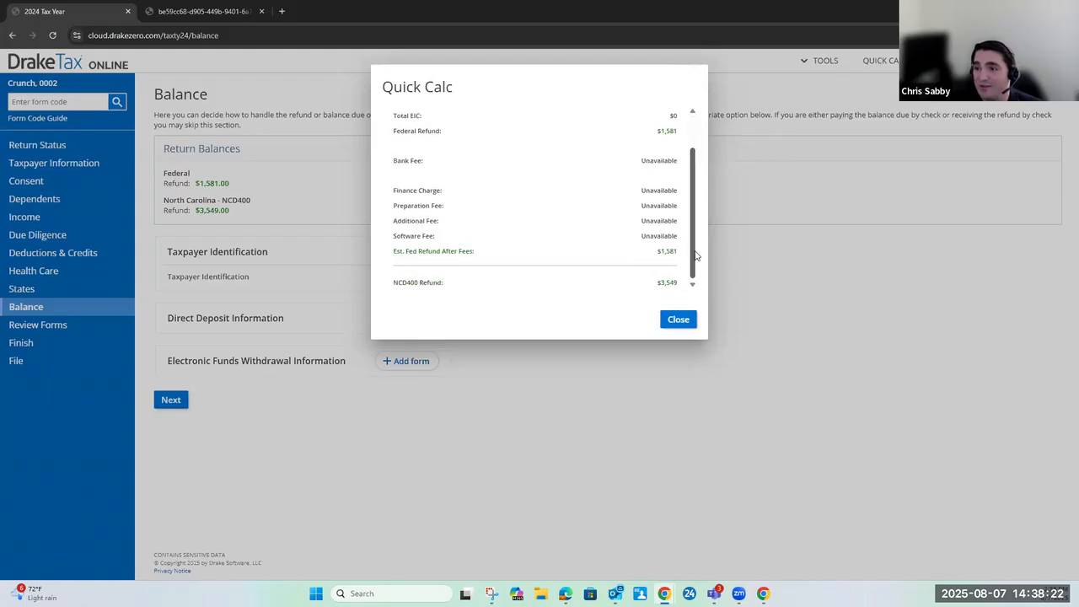
{"action": "scroll", "coordinate": [697, 250], "scroll_direction": "up", "scroll_amount": 1}
{"action": "scroll", "coordinate": [697, 250], "scroll_direction": "up", "scroll_amount": 1}
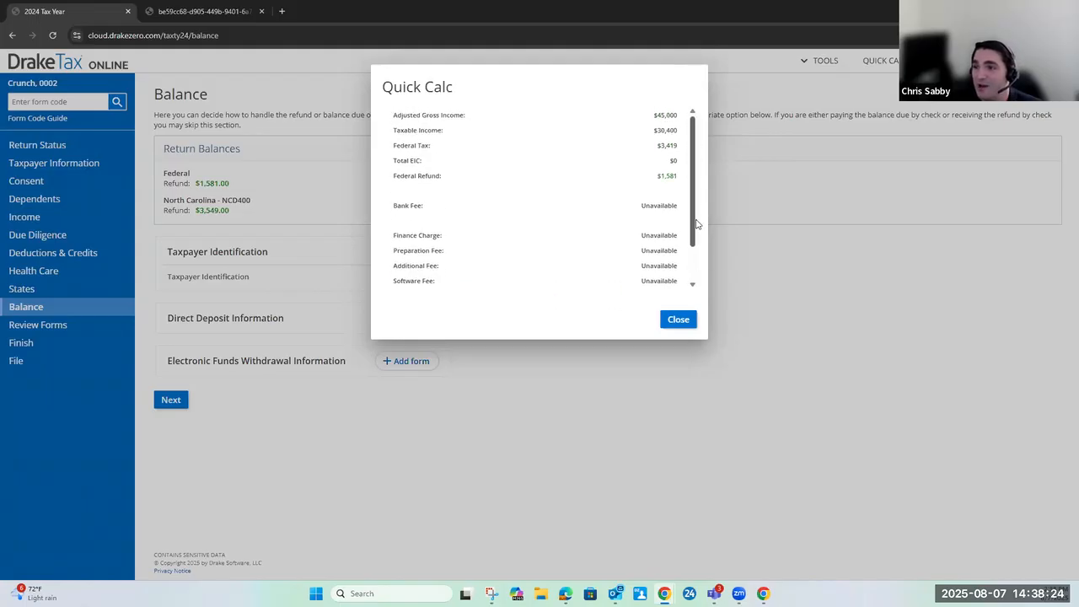
{"action": "left_click", "coordinate": [677, 322]}
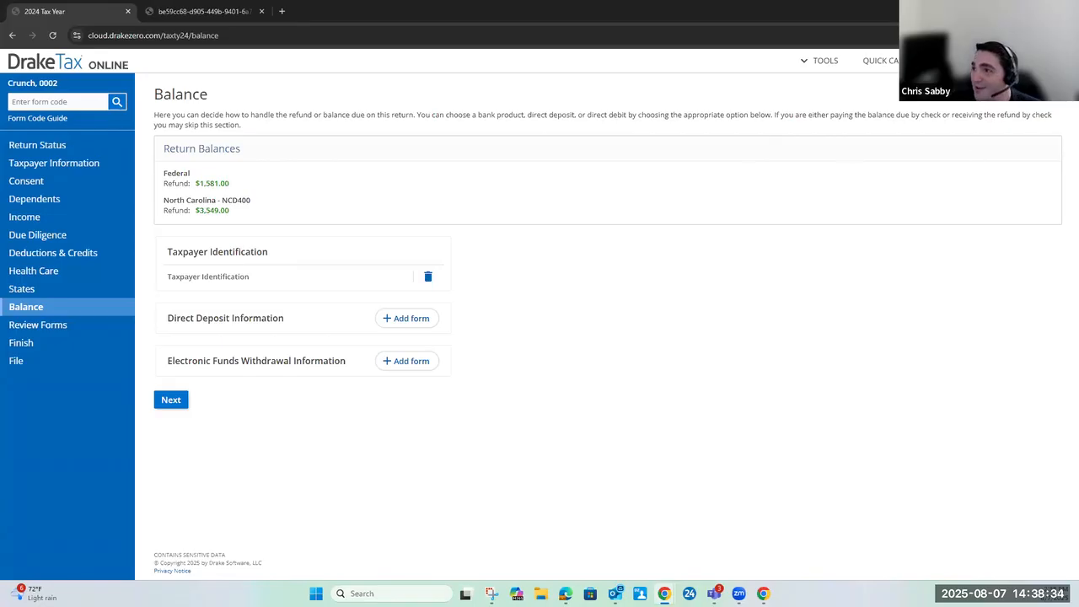
Open the return viewing options, try the client's, preparer's, federal and partial return choices, and settle on Full Return for the entire return
{"action": "left_click", "coordinate": [960, 60]}
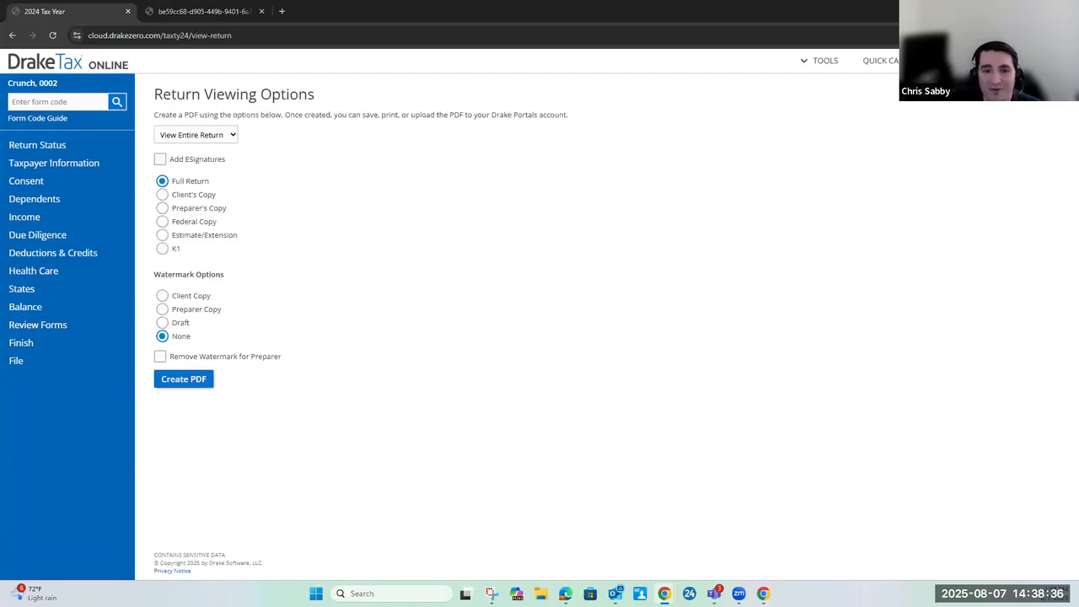
{"action": "left_click", "coordinate": [182, 197]}
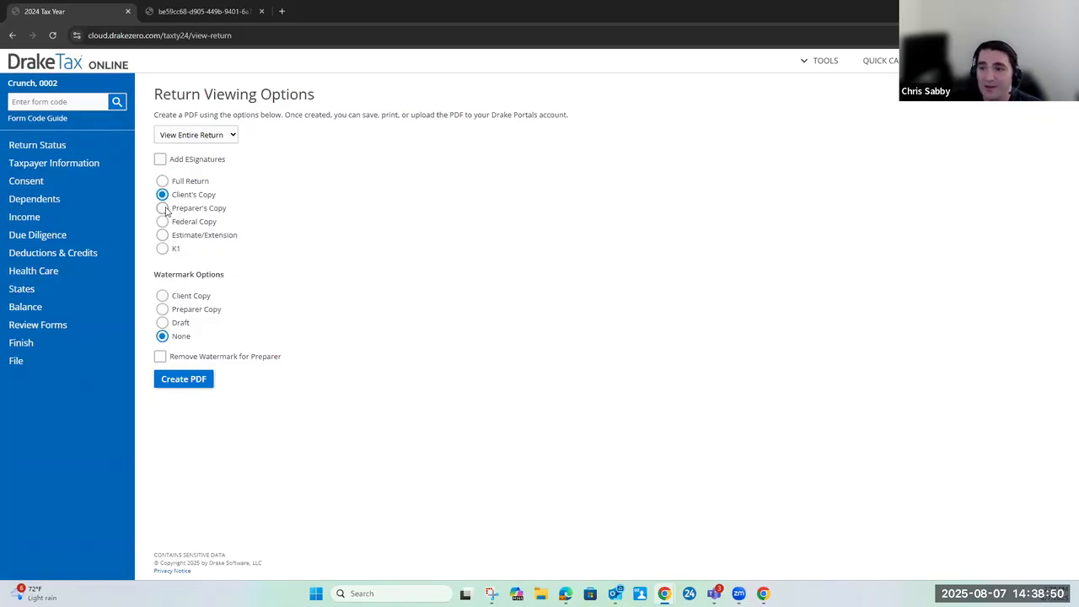
{"action": "left_click", "coordinate": [163, 209]}
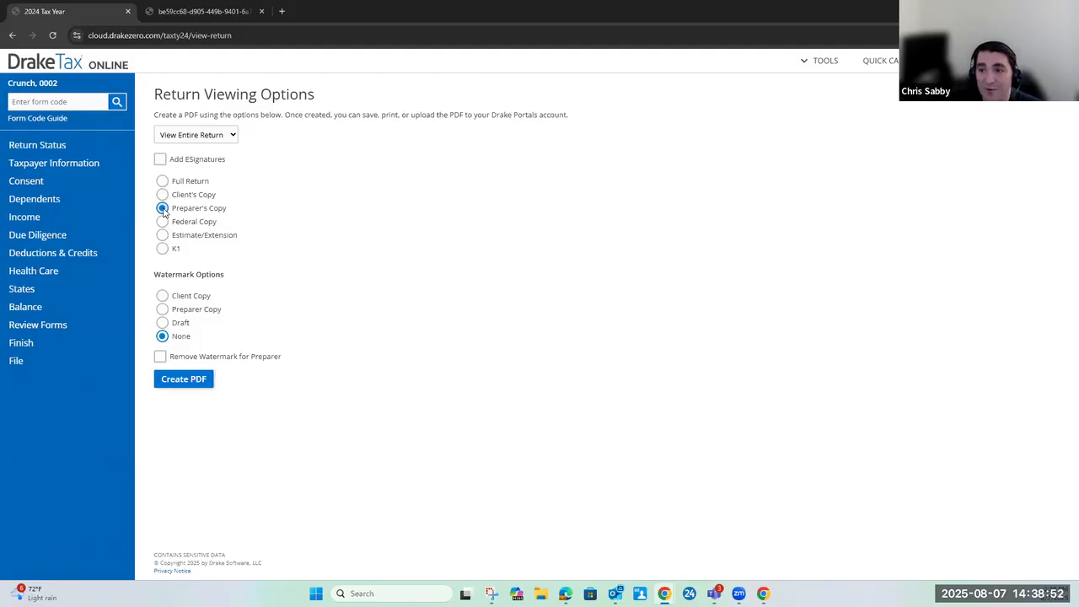
{"action": "left_click", "coordinate": [163, 222]}
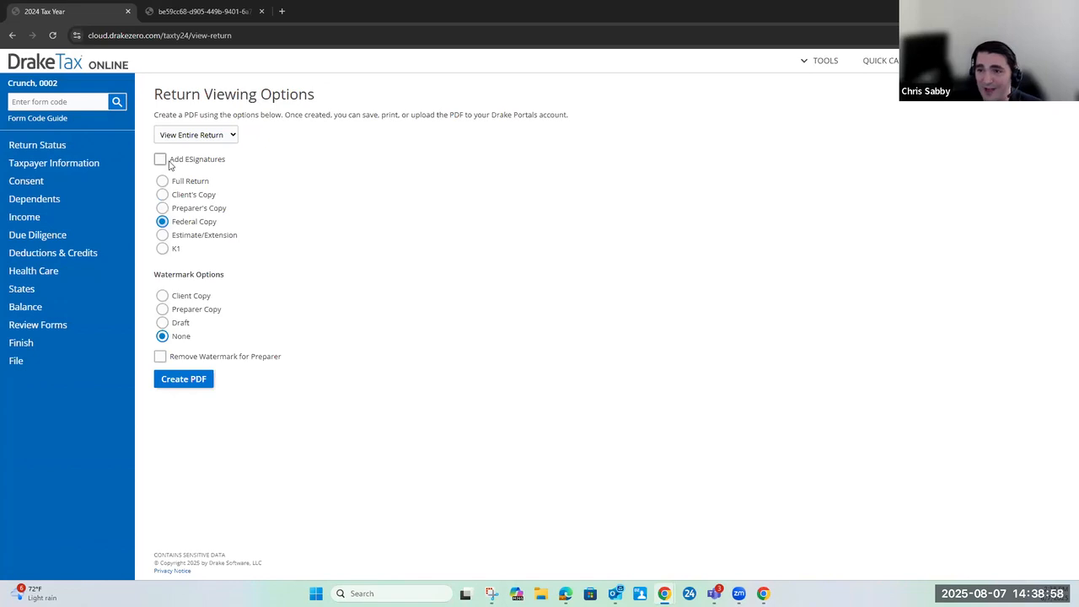
{"action": "left_click", "coordinate": [225, 137]}
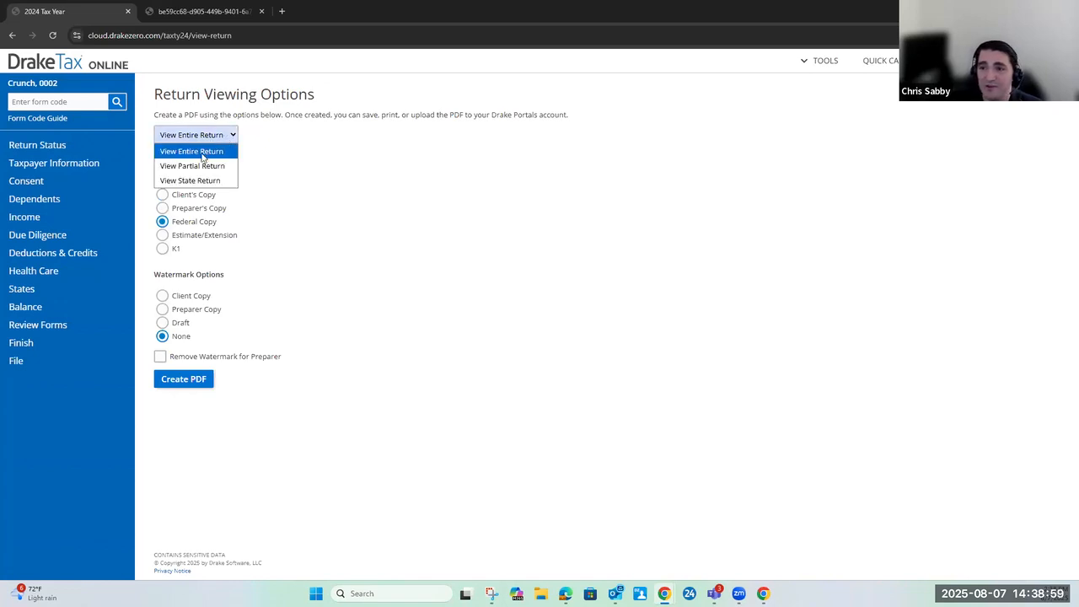
{"action": "left_click", "coordinate": [193, 165]}
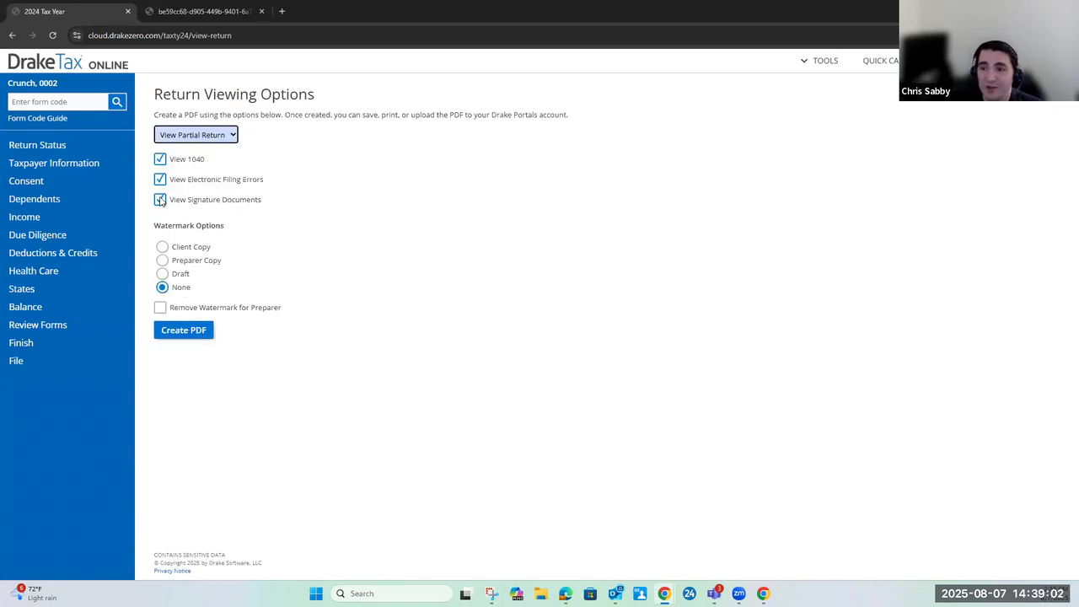
{"action": "left_click", "coordinate": [201, 138]}
{"action": "left_click", "coordinate": [191, 153]}
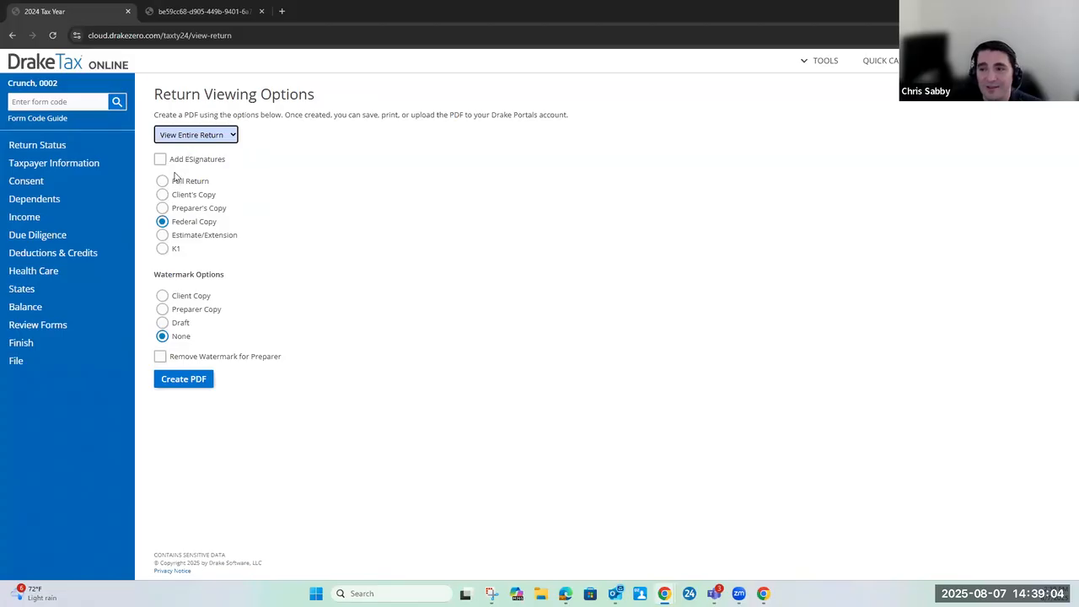
{"action": "left_click", "coordinate": [163, 181]}
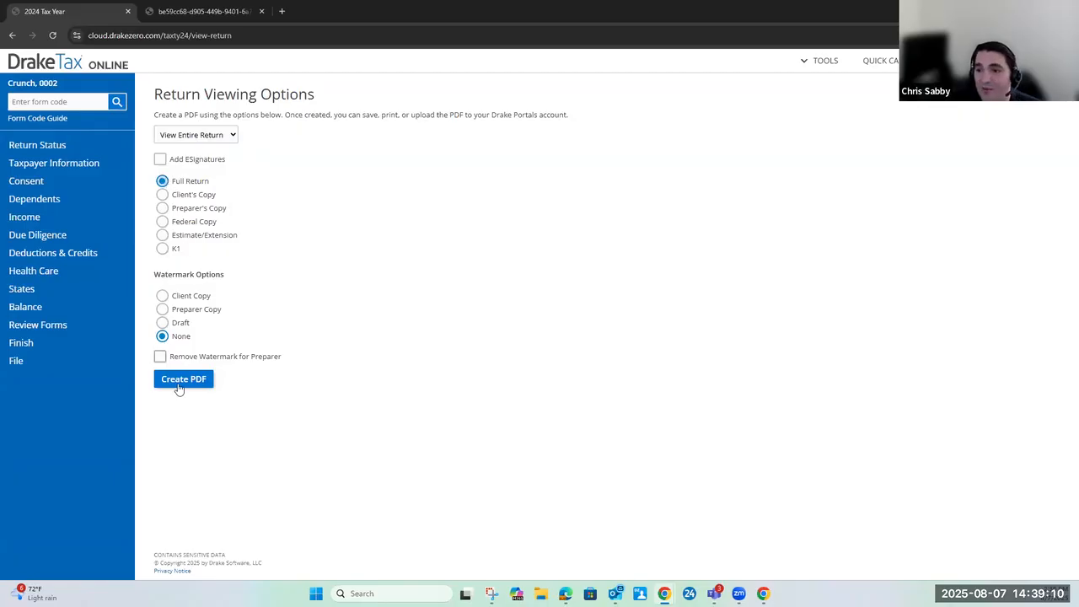
Go through the Client Copy, Preparer Copy, Draft and None watermark options, and create and open the full return PDF
{"action": "left_click", "coordinate": [161, 296]}
{"action": "left_click", "coordinate": [162, 309]}
{"action": "left_click", "coordinate": [161, 323]}
{"action": "left_click", "coordinate": [162, 336]}
{"action": "left_click", "coordinate": [163, 324]}
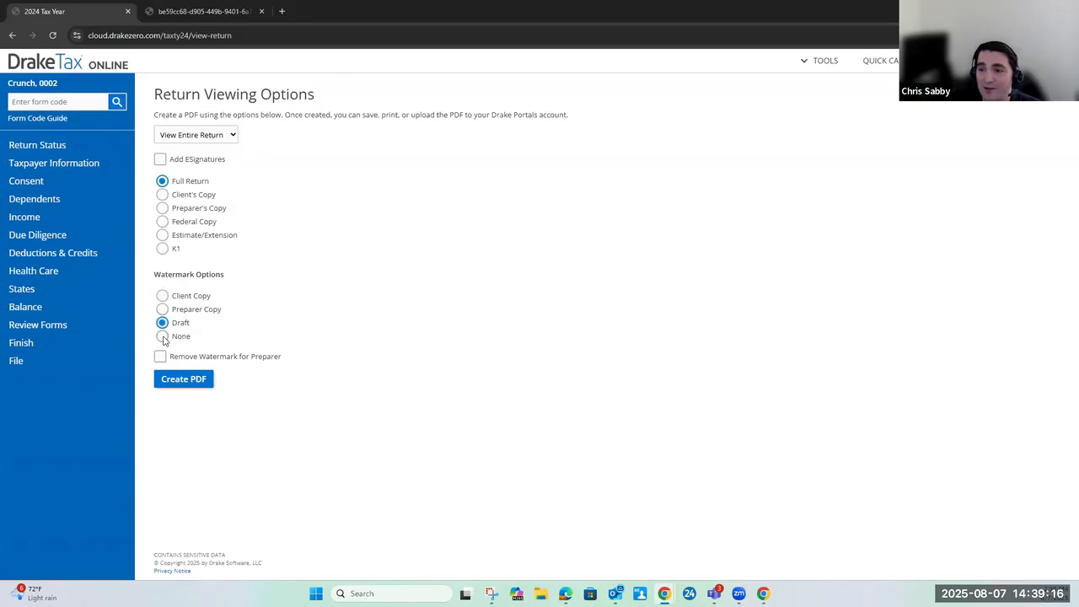
{"action": "left_click", "coordinate": [184, 380]}
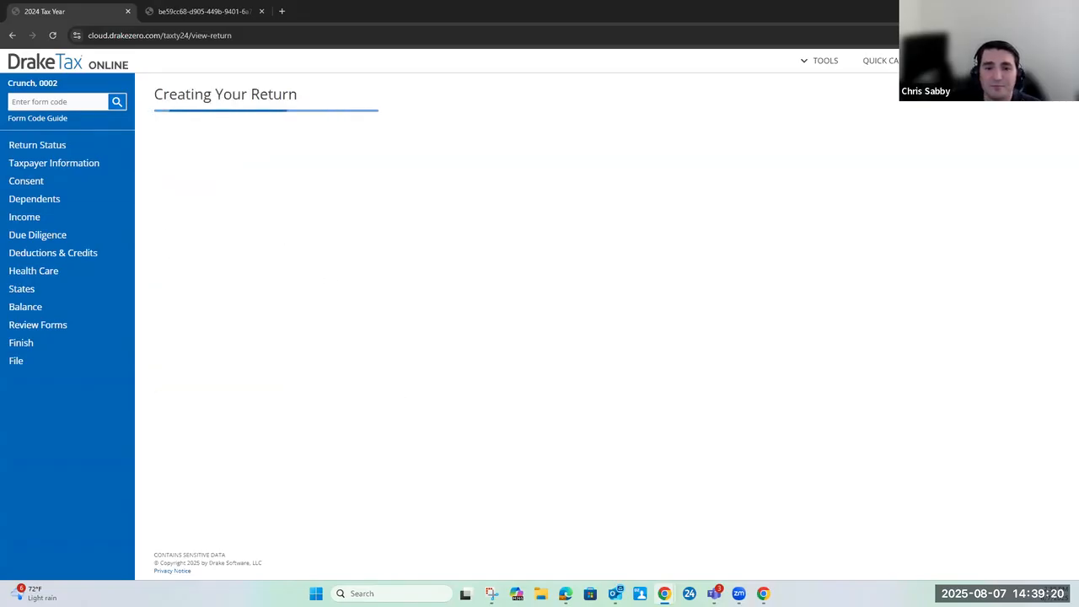
{"action": "left_click", "coordinate": [195, 139]}
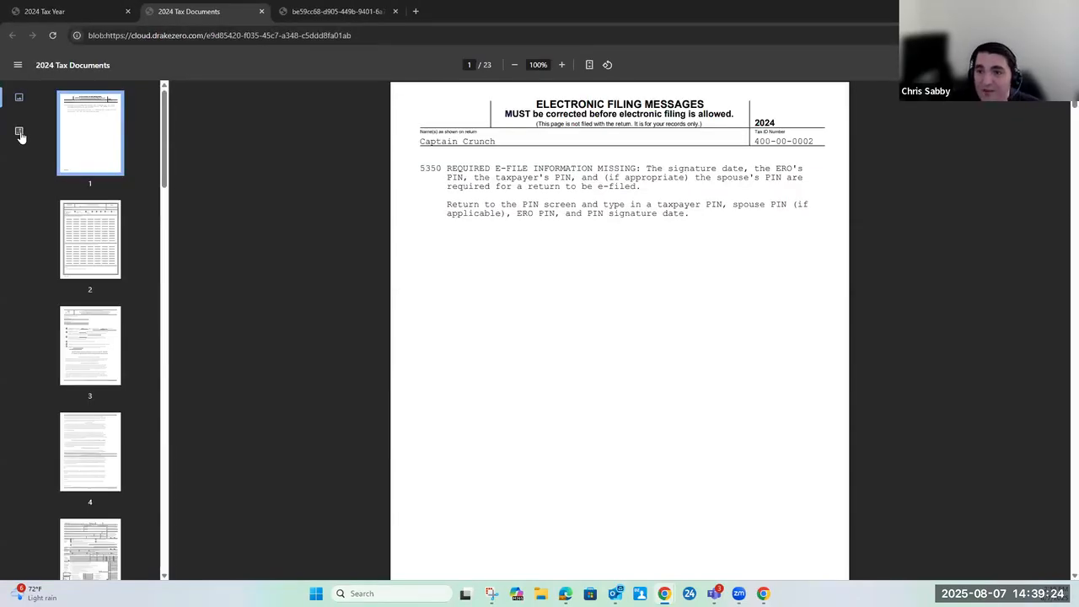
Show the PDF's document outline and examine the income and deduction lines of Form 1040
{"action": "left_click", "coordinate": [19, 132]}
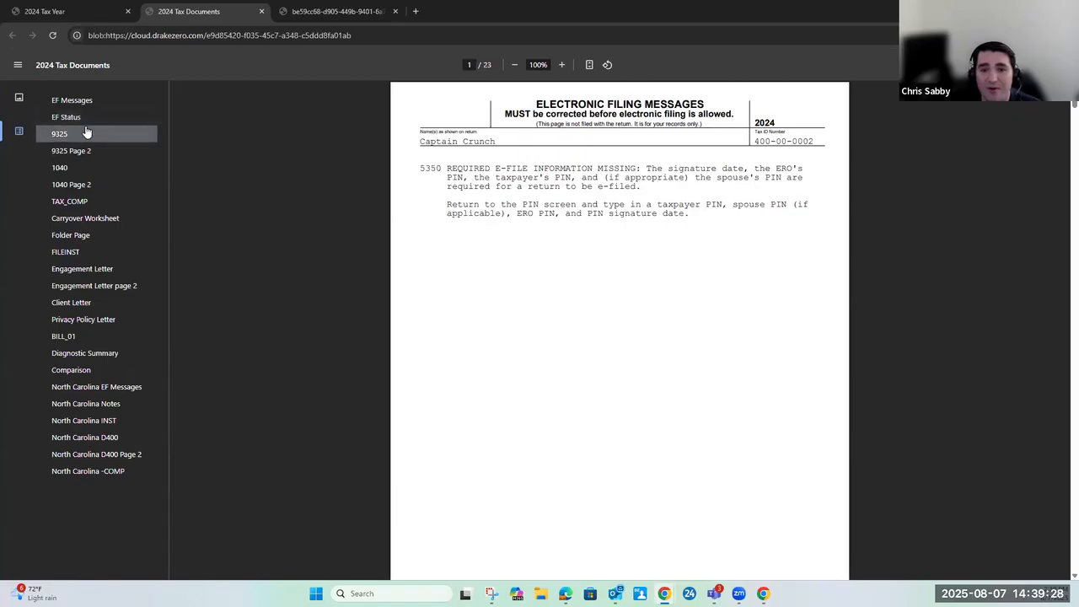
{"action": "left_click", "coordinate": [79, 172]}
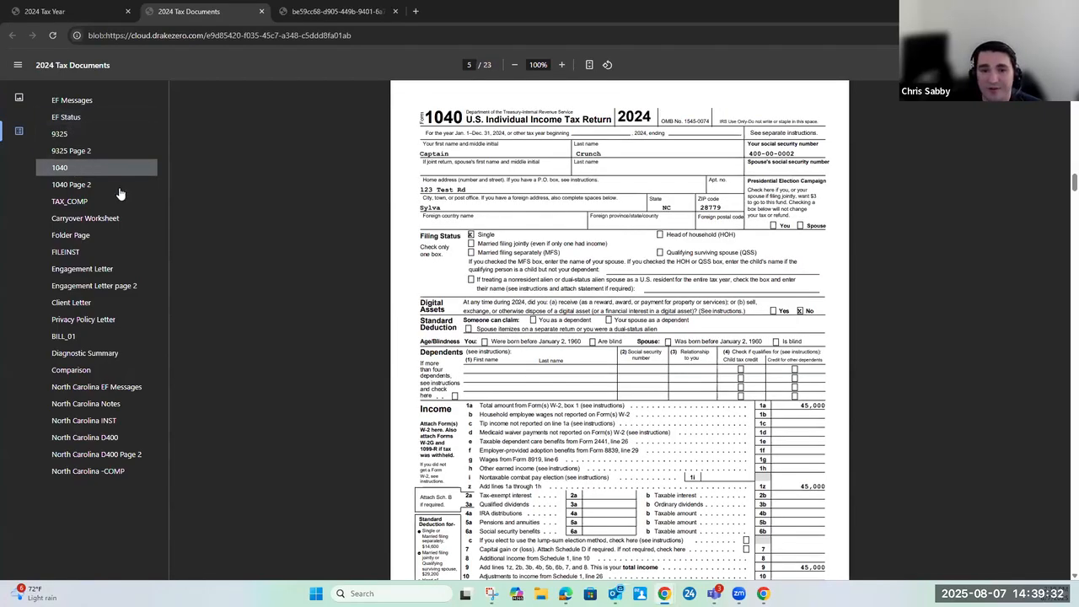
{"action": "scroll", "coordinate": [616, 298], "scroll_direction": "down", "scroll_amount": 2}
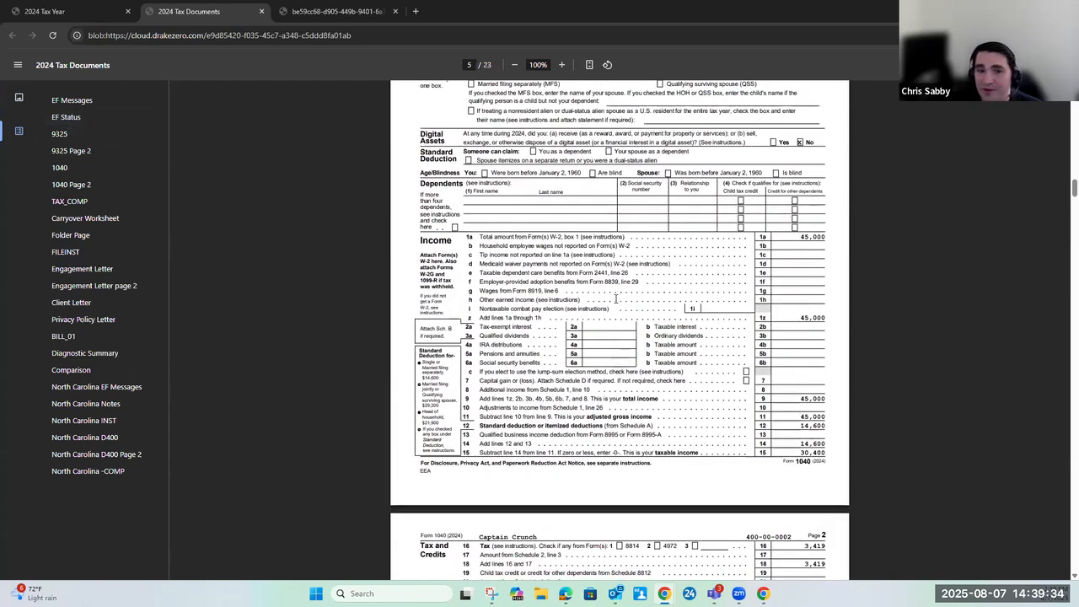
Examine the PDF's regular tax computation, North Carolina three-year comparison, engagement letter, client letter and bill pages
{"action": "left_click", "coordinate": [74, 204]}
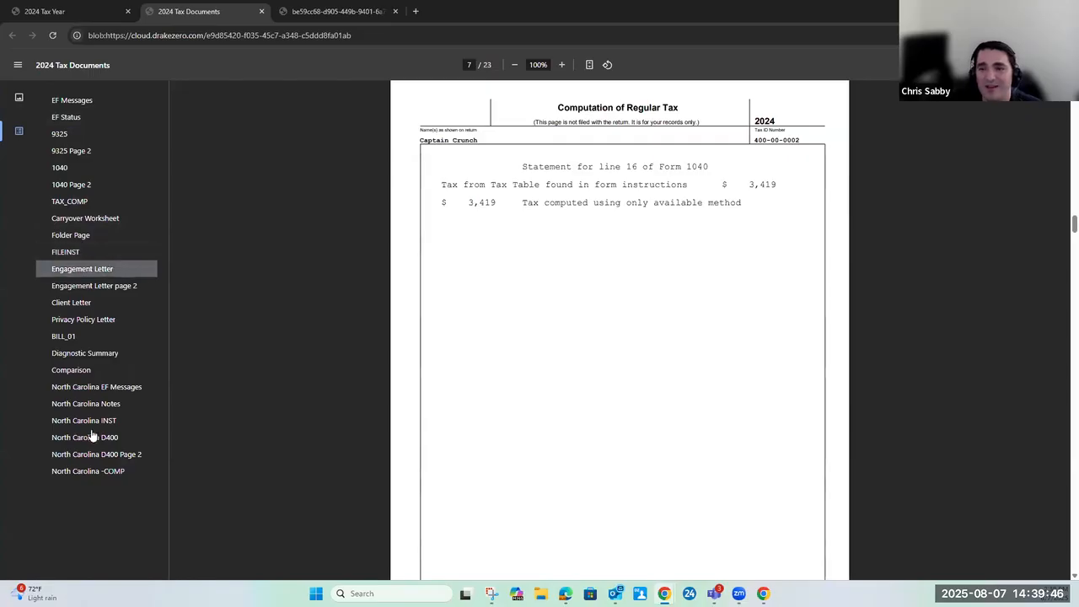
{"action": "left_click", "coordinate": [94, 474]}
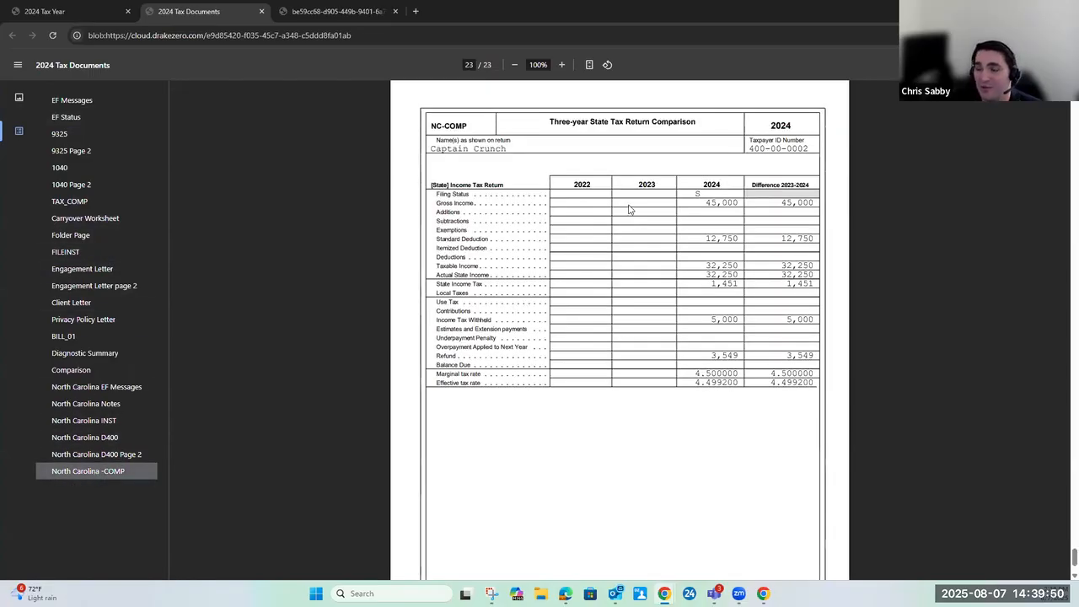
{"action": "left_click", "coordinate": [669, 301]}
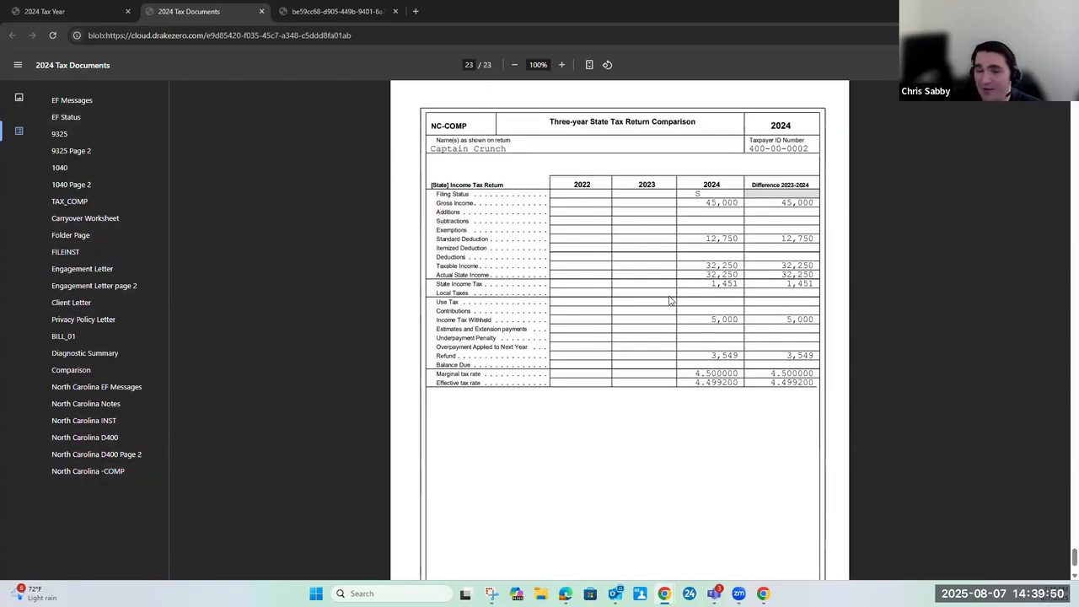
{"action": "left_click", "coordinate": [99, 269]}
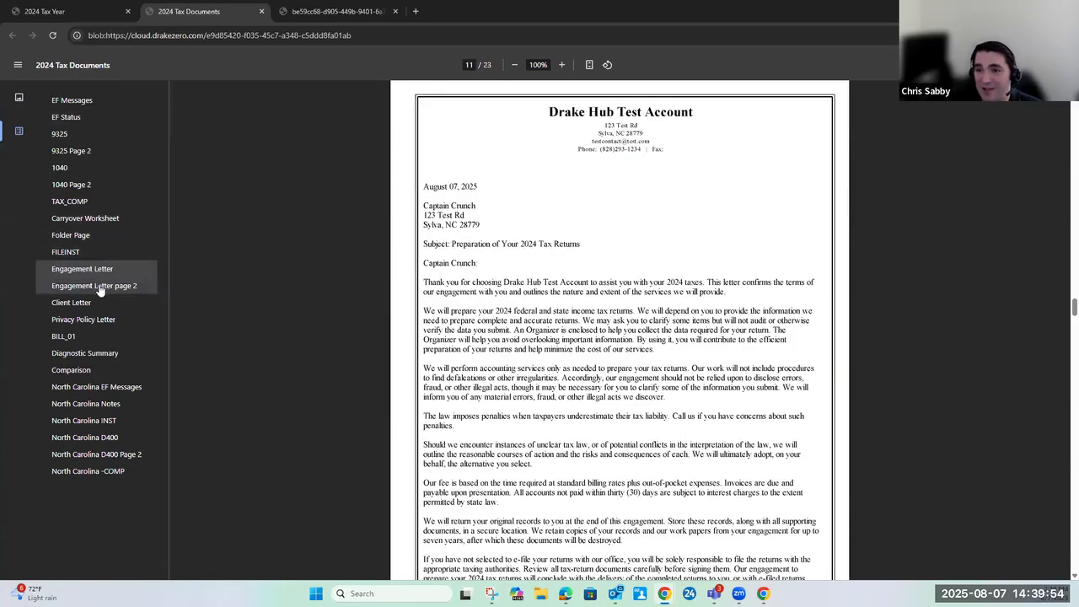
{"action": "left_click", "coordinate": [72, 302]}
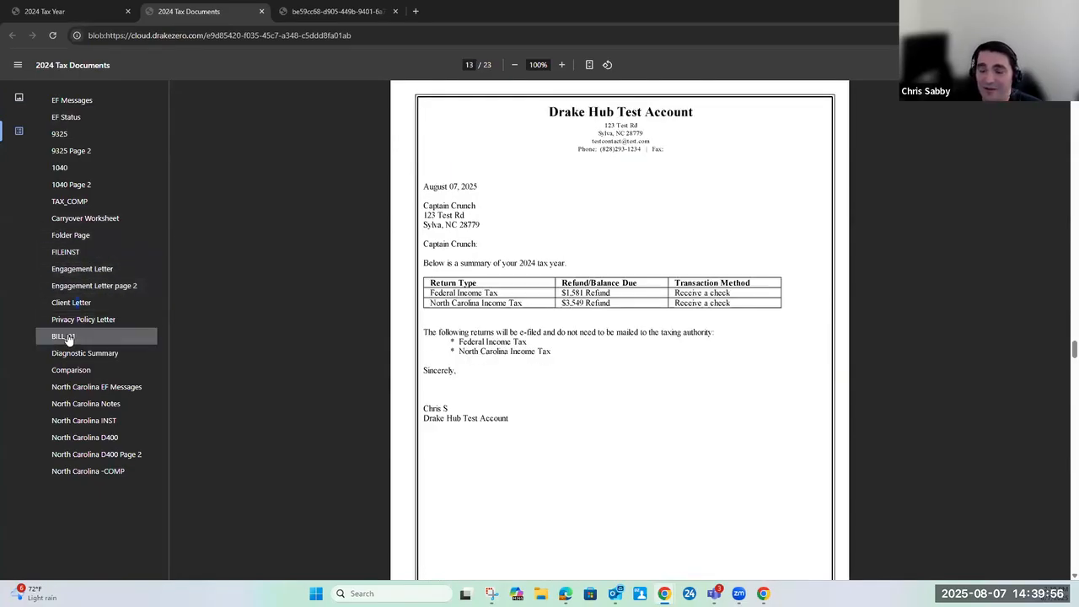
{"action": "left_click", "coordinate": [68, 337]}
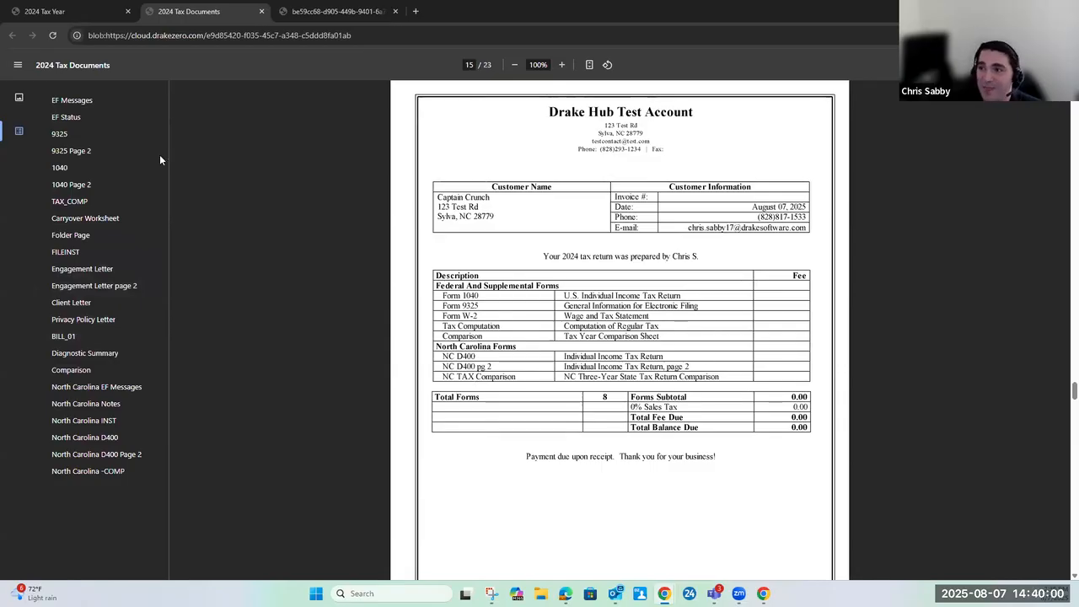
Return to the tax return, look at the Drake Portals document upload options, and go back without uploading
{"action": "left_click", "coordinate": [54, 13]}
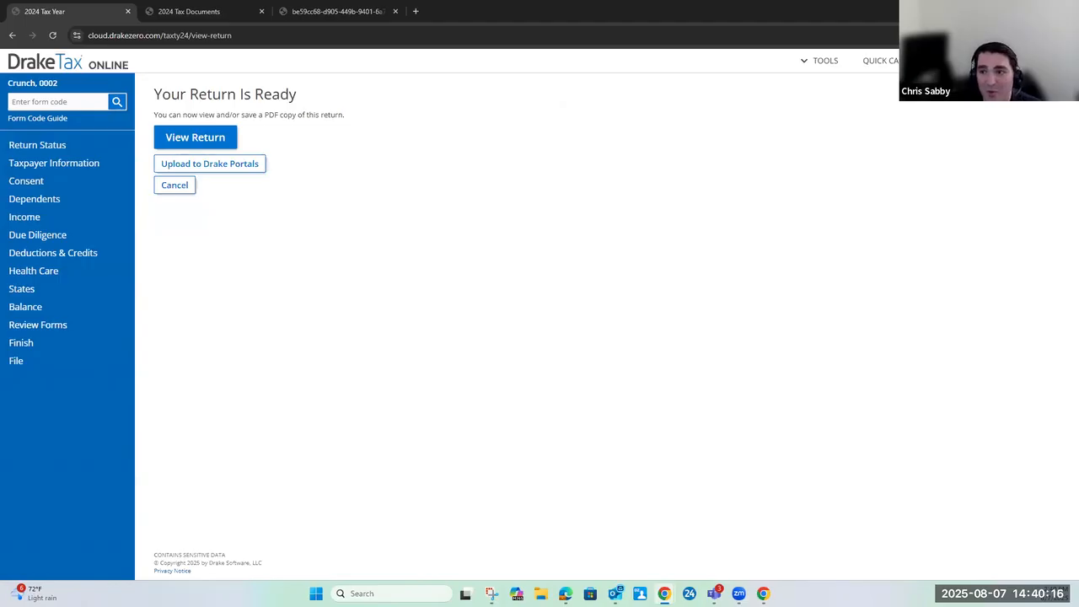
{"action": "left_click", "coordinate": [228, 173]}
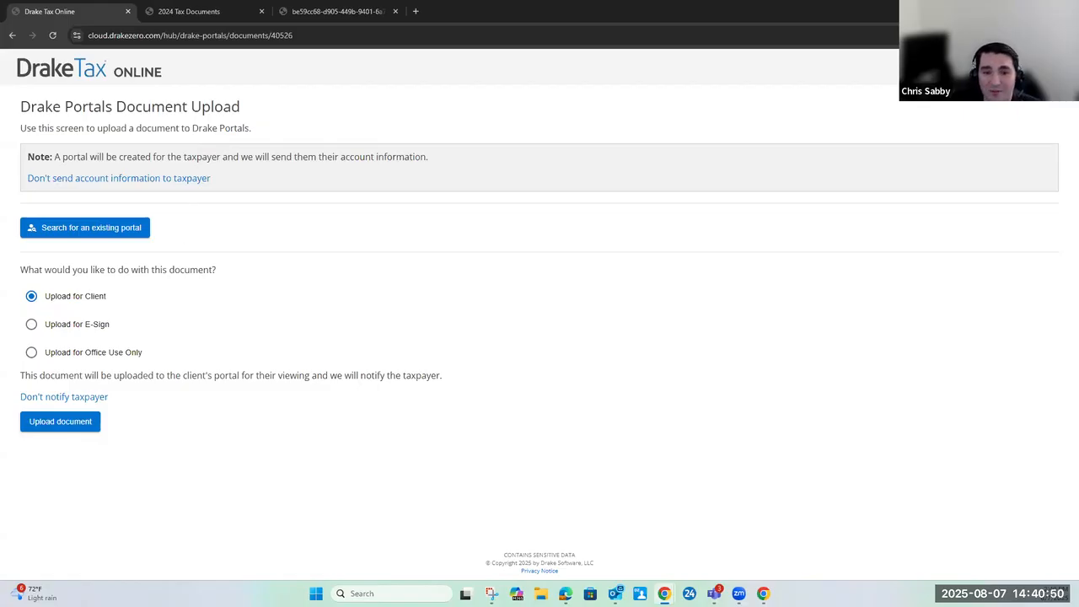
{"action": "left_click", "coordinate": [12, 36]}
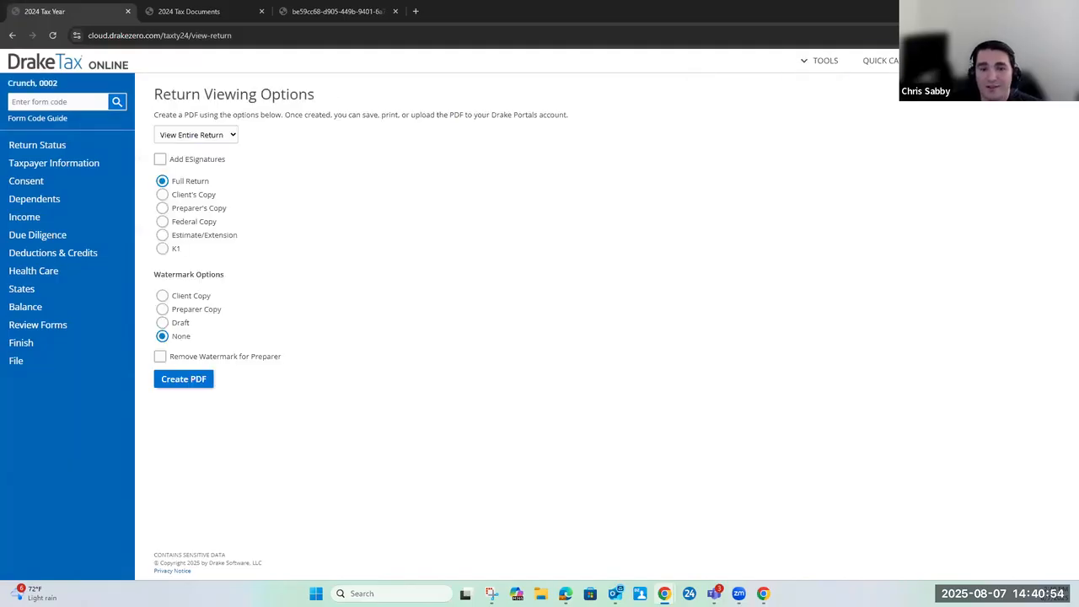
Look over the Review Forms section and inspect the federal return's Details and Banking and Fees in the File section
{"action": "left_click", "coordinate": [82, 329]}
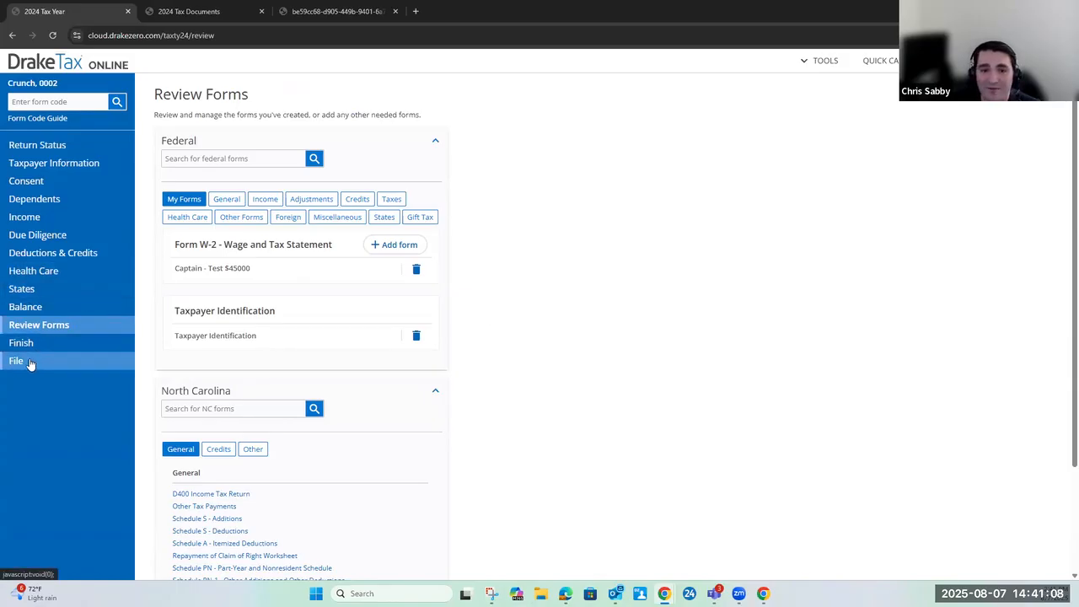
{"action": "left_click", "coordinate": [29, 362]}
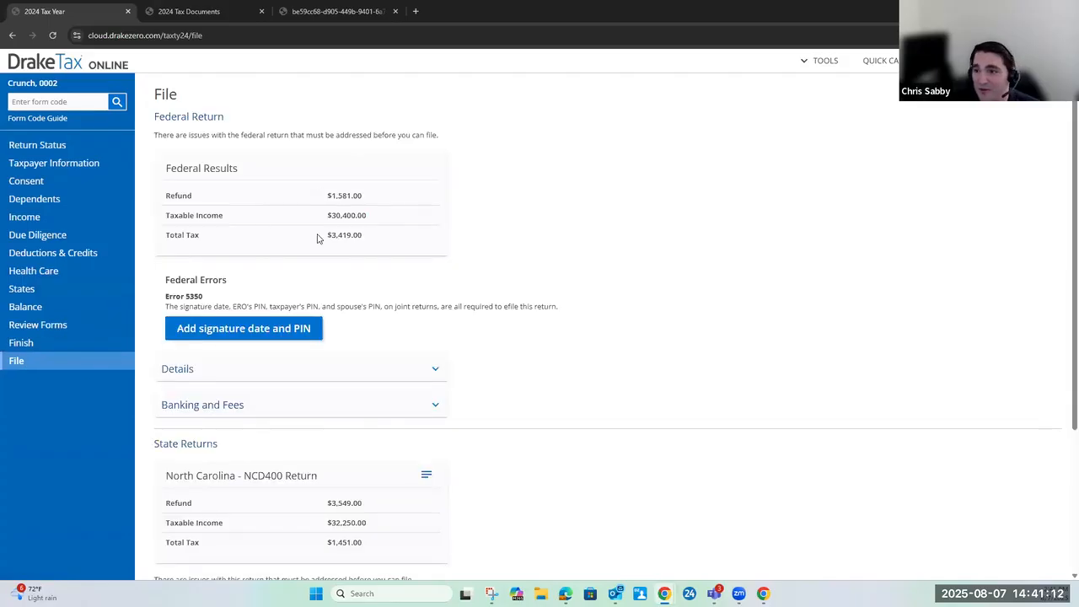
{"action": "left_click", "coordinate": [435, 372]}
{"action": "left_click", "coordinate": [413, 364]}
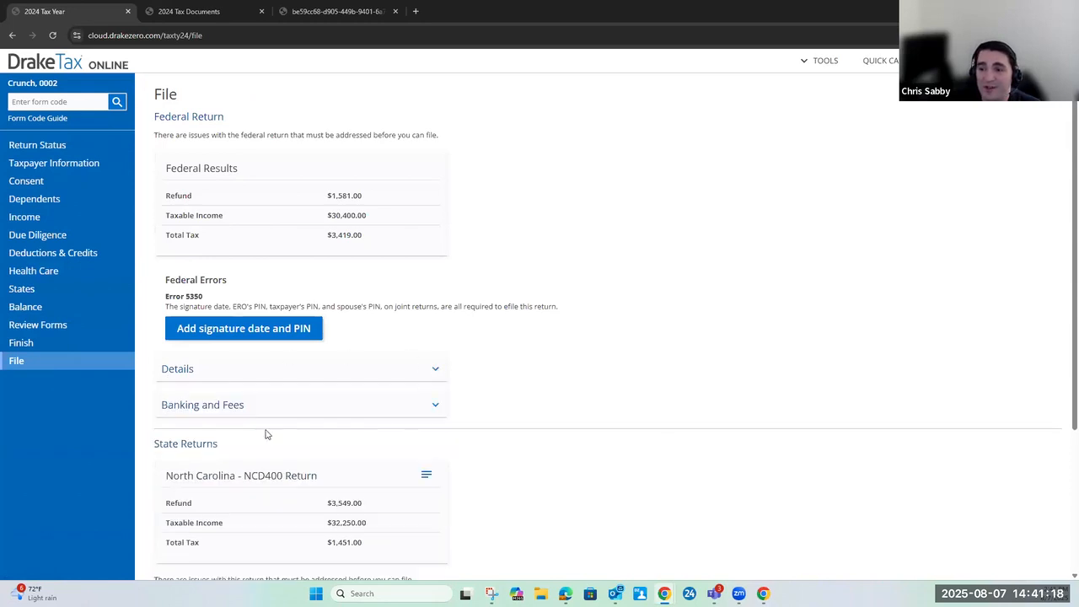
{"action": "left_click", "coordinate": [436, 409]}
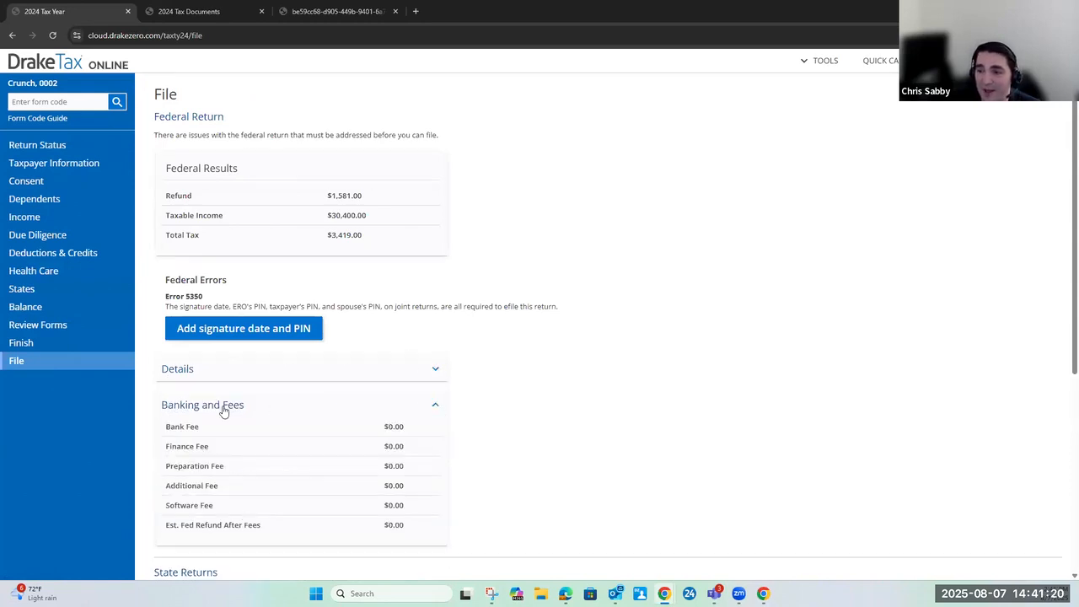
{"action": "left_click", "coordinate": [435, 408]}
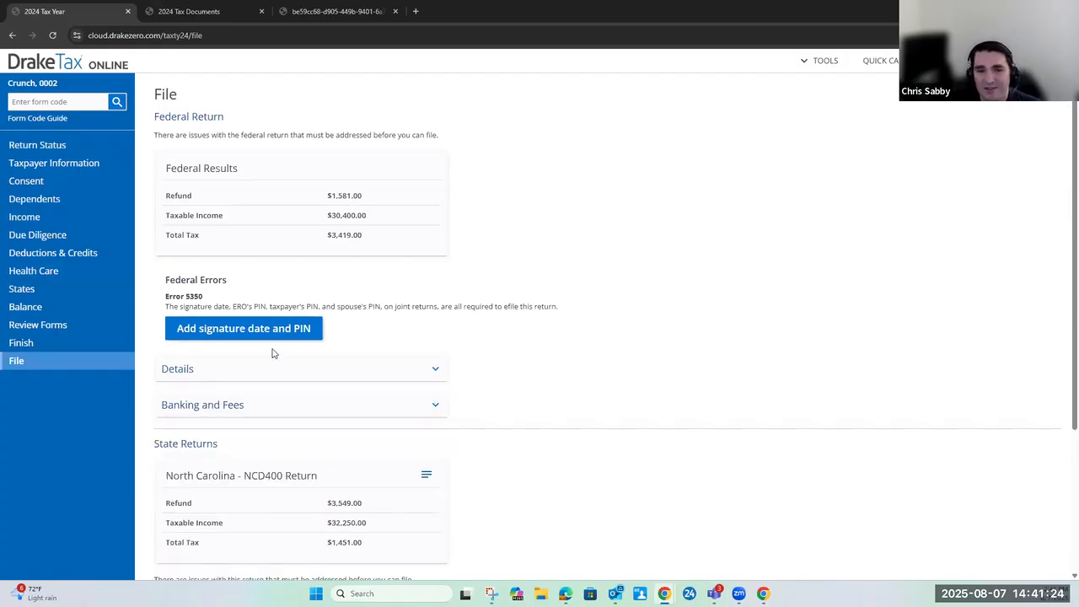
Resolve the federal signature error by setting the PIN signature date to 8/7/2025, entering the ERO's PIN signature and saving the form
{"action": "left_click", "coordinate": [233, 327]}
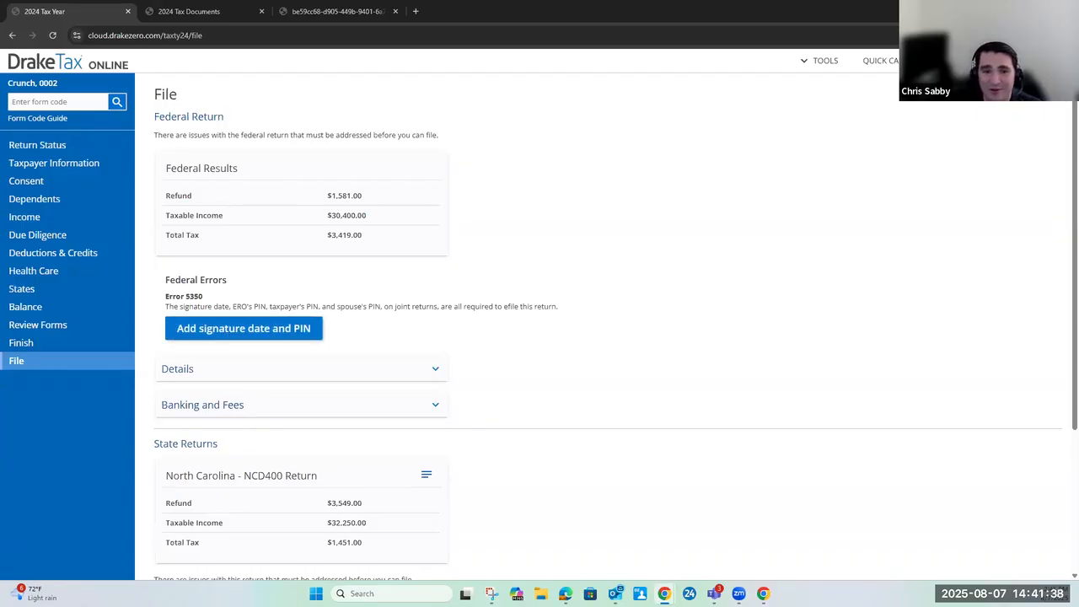
{"action": "left_click", "coordinate": [203, 328]}
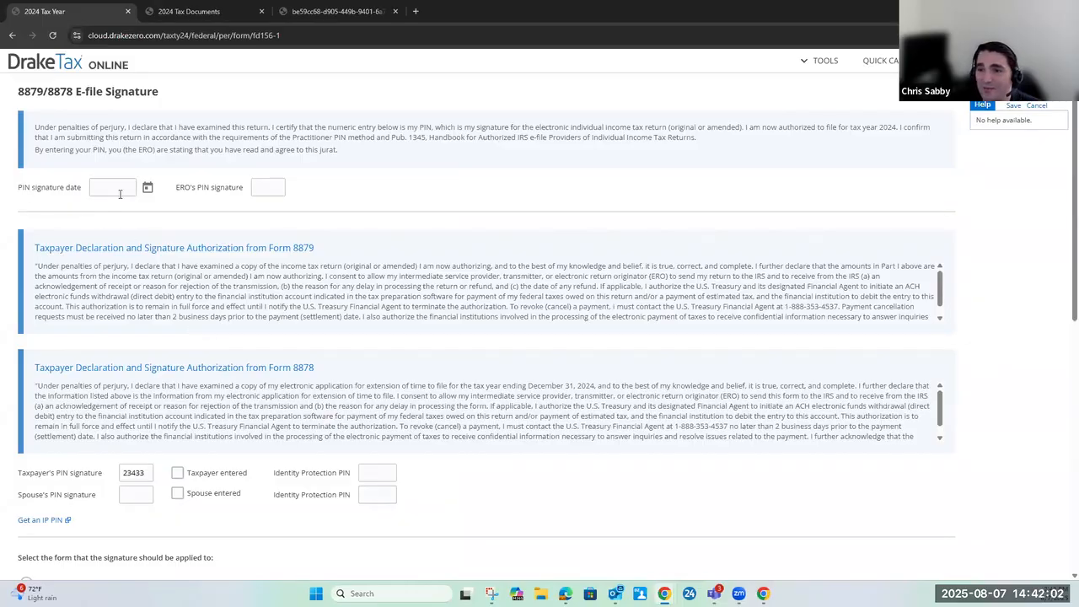
{"action": "left_click", "coordinate": [146, 188]}
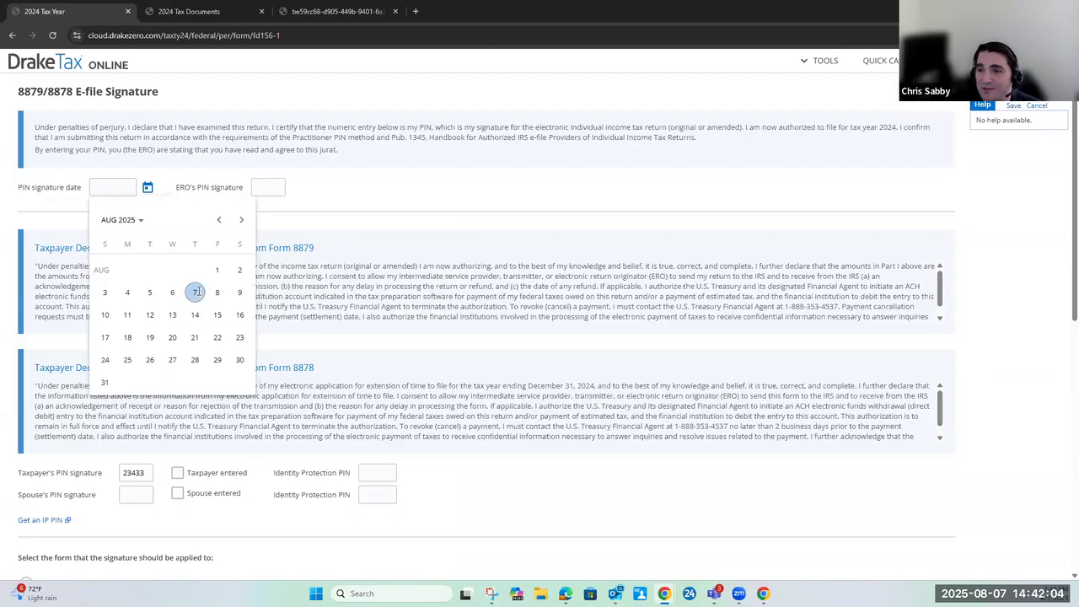
{"action": "left_click", "coordinate": [195, 295]}
{"action": "left_click", "coordinate": [266, 187]}
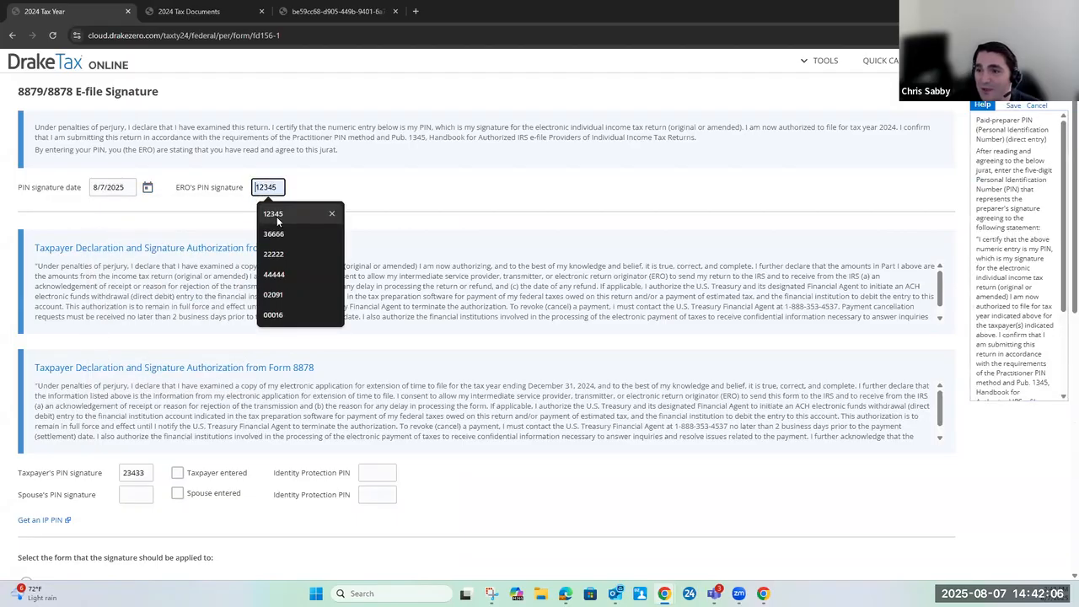
{"action": "left_click", "coordinate": [277, 216]}
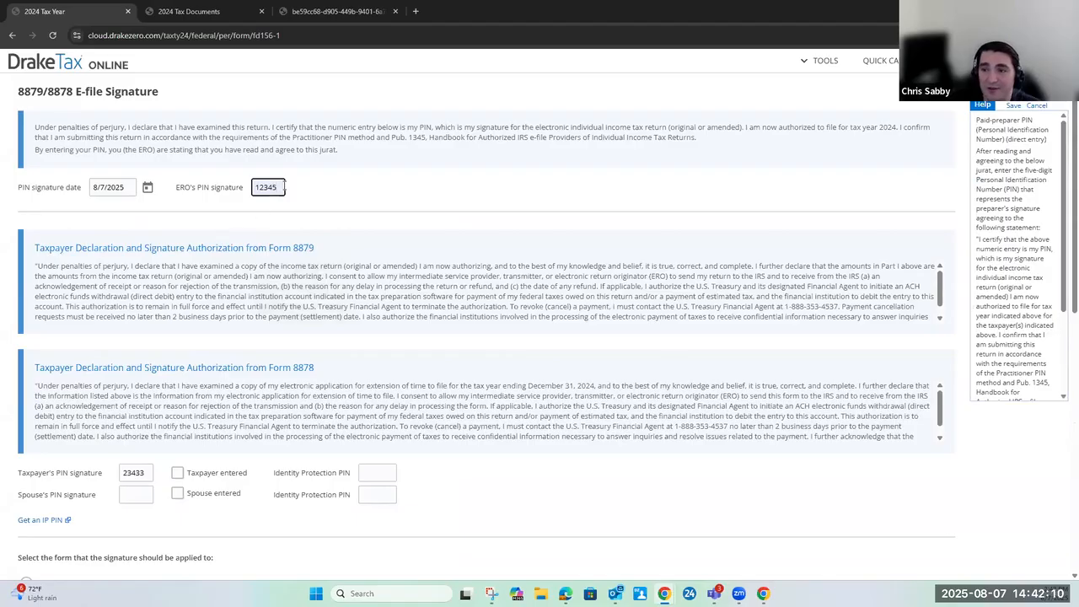
{"action": "left_click", "coordinate": [1013, 106]}
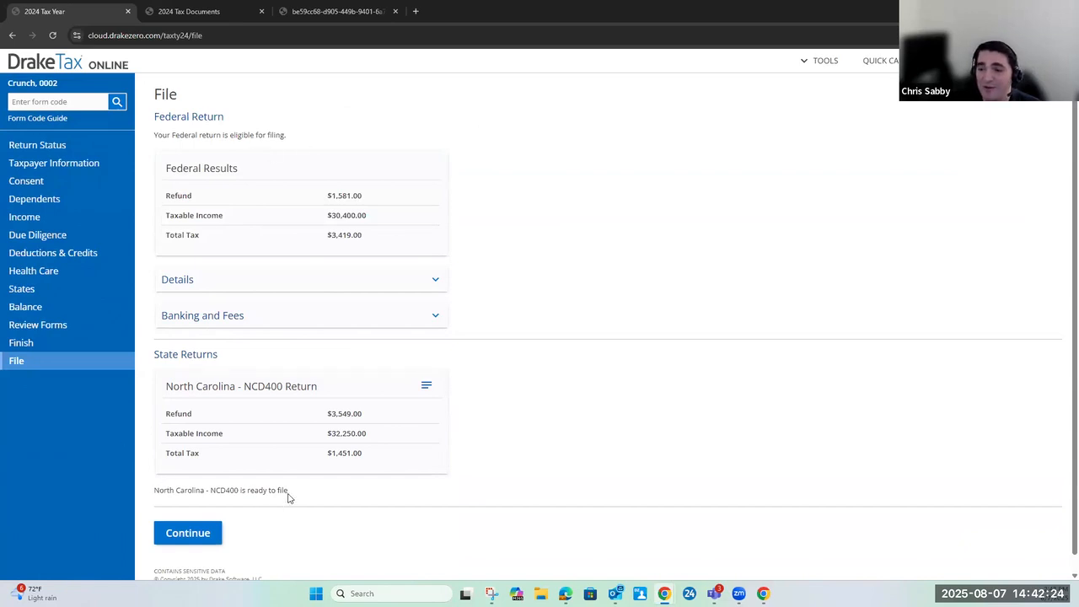
E-file the return with forms 1040 and NCD400, and open its return status
{"action": "scroll", "coordinate": [194, 519], "scroll_direction": "down", "scroll_amount": 1}
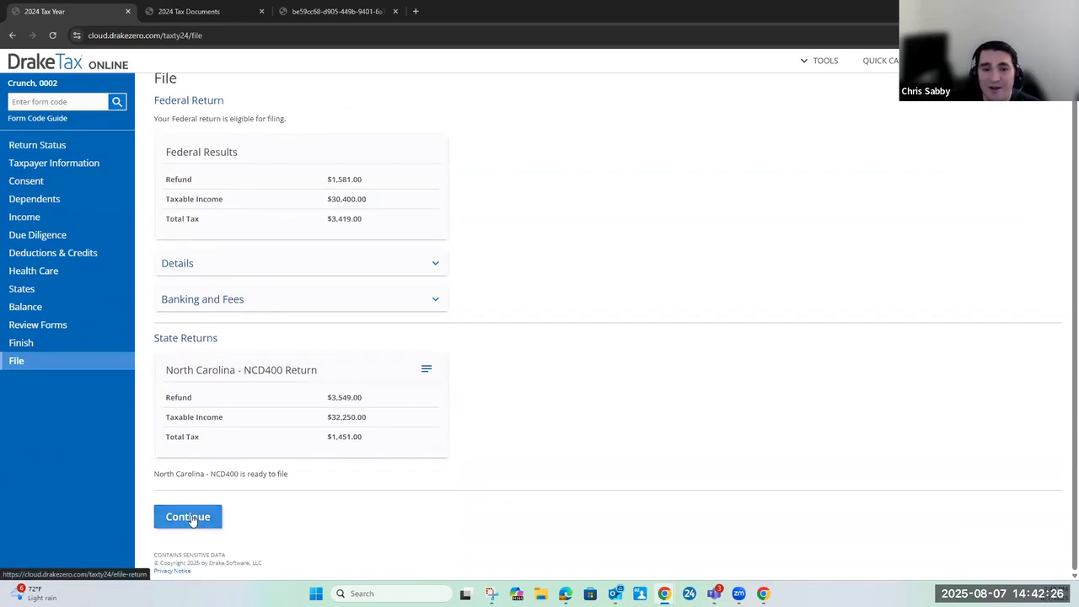
{"action": "left_click", "coordinate": [192, 518]}
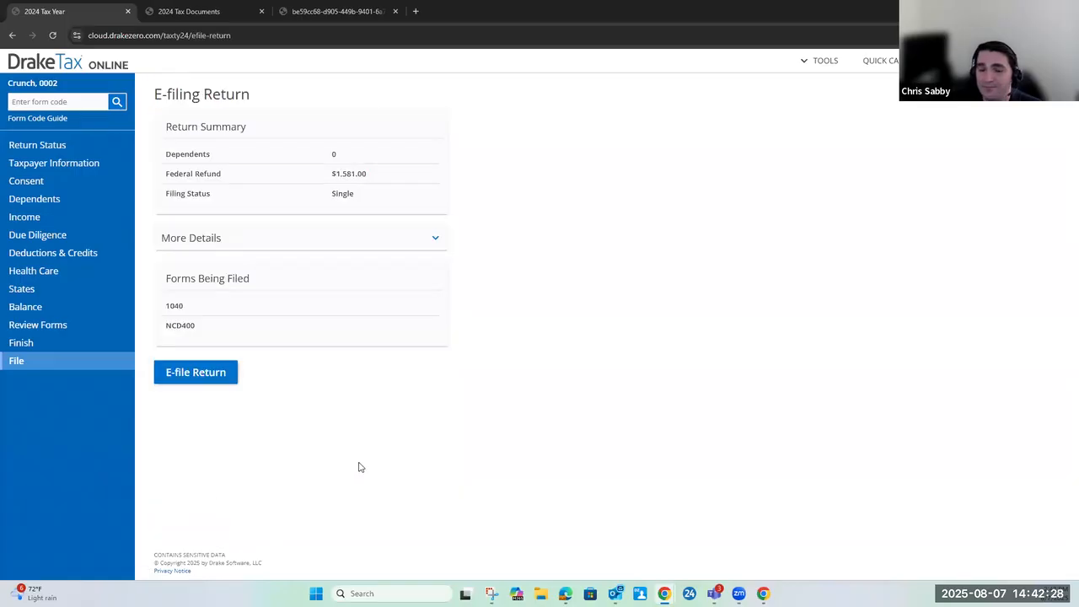
{"action": "left_click", "coordinate": [204, 378]}
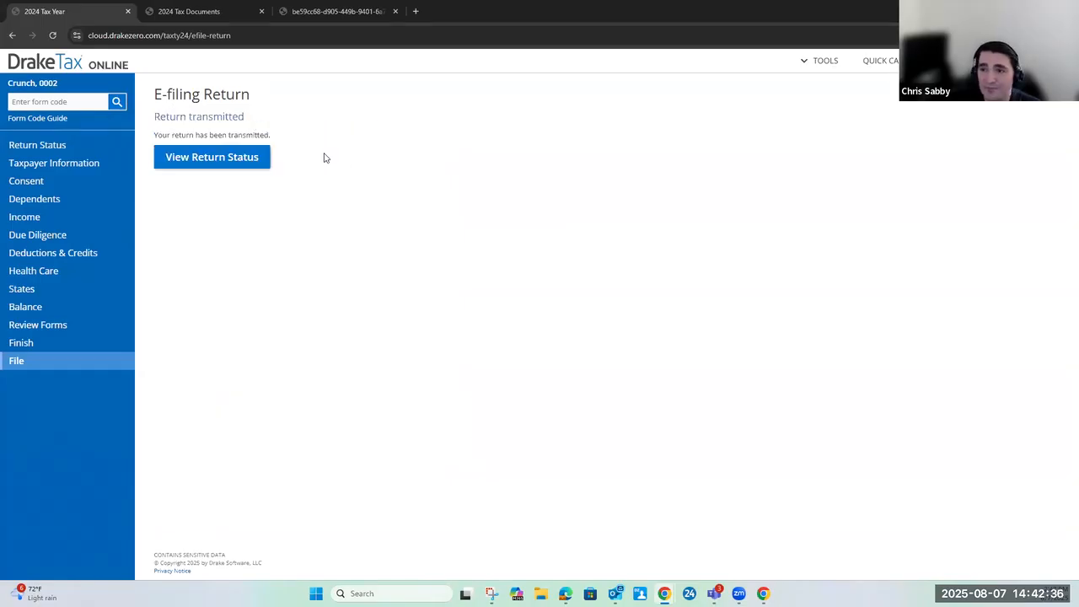
{"action": "left_click", "coordinate": [228, 163]}
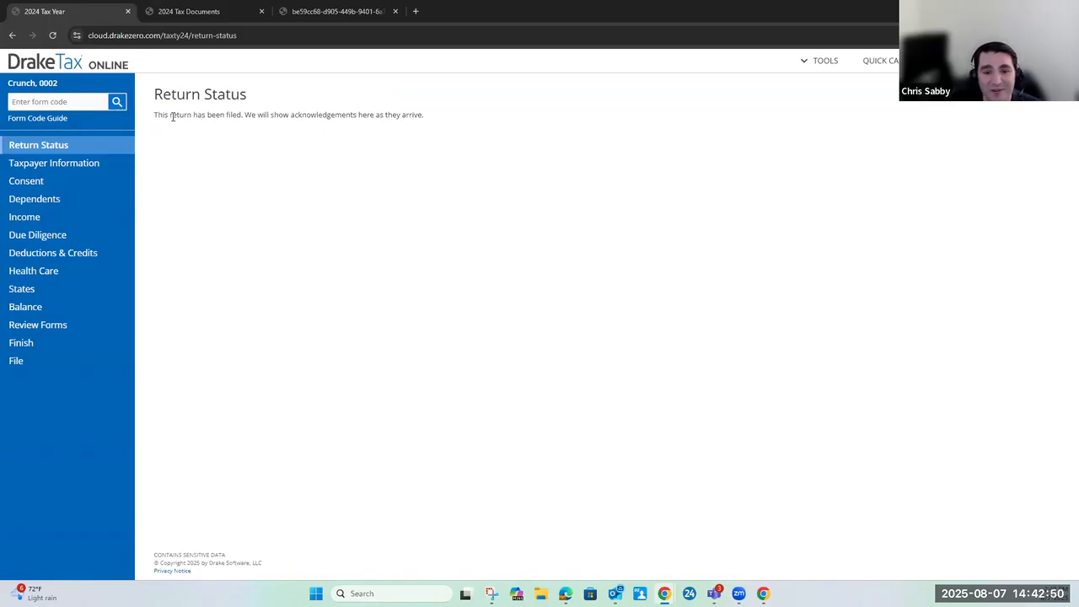
{"action": "left_click", "coordinate": [1038, 61]}
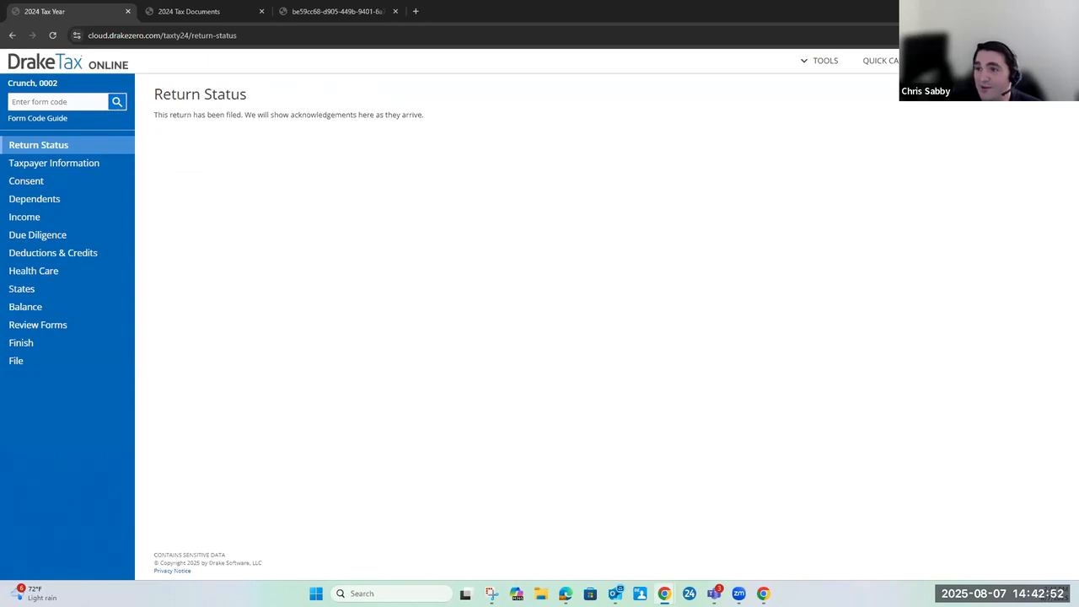